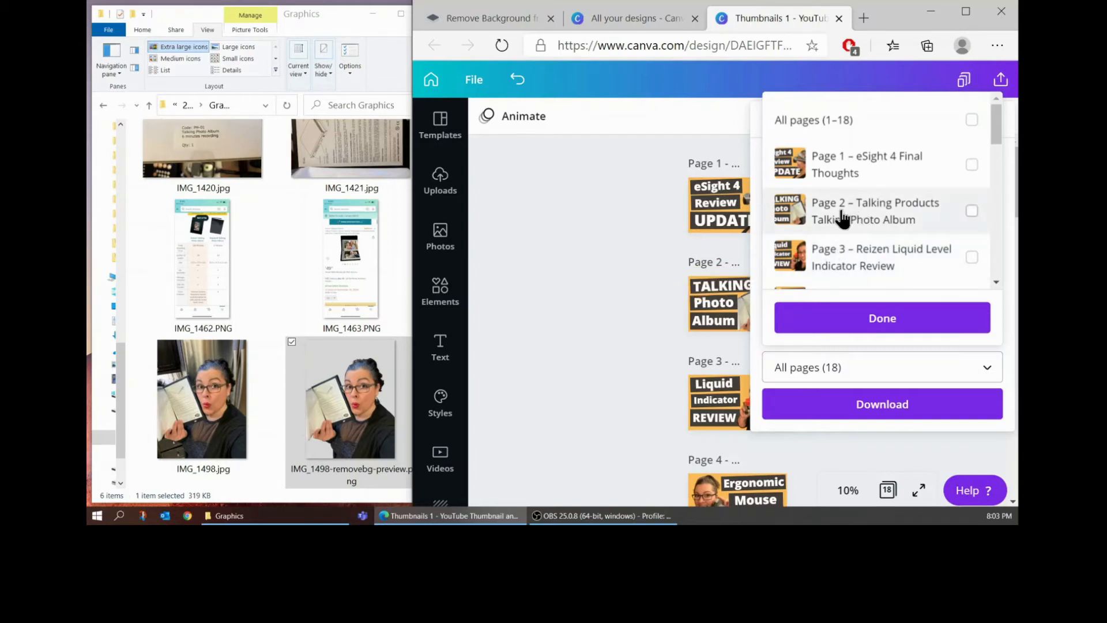
Download only page 2 of the design, the Talking Products Talking Photo Album thumbnail.
left_click(886, 215)
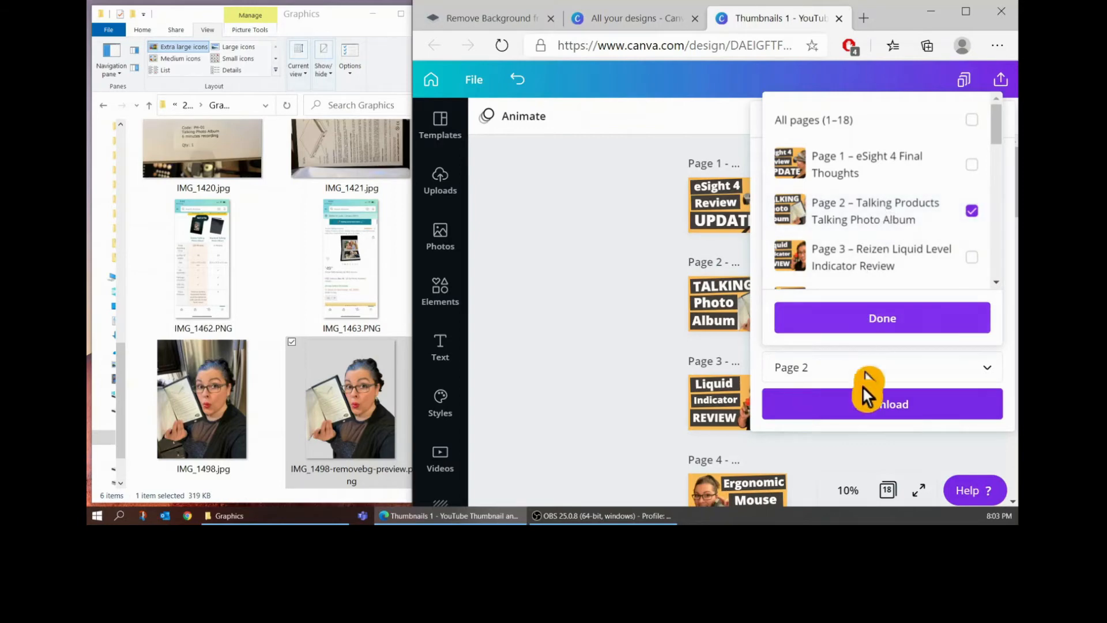
left_click(848, 323)
left_click(845, 411)
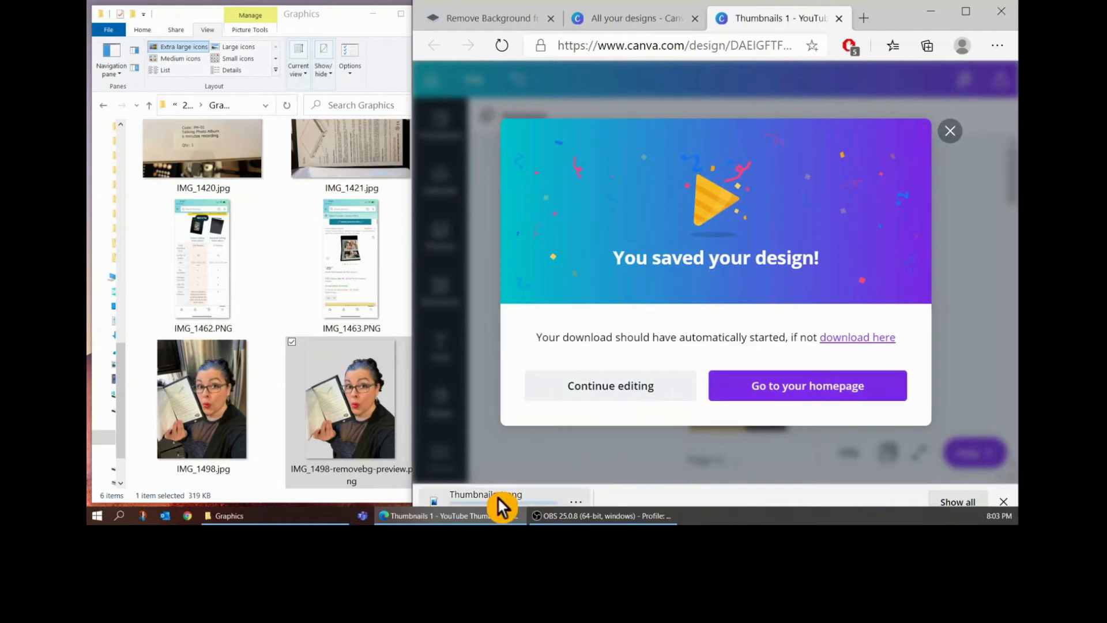
Place the downloaded Thumbnails 1.png in the Talking Photo Album Review project's Graphics folder and view the folder's contents enlarged.
left_click_drag(497, 496, 291, 264)
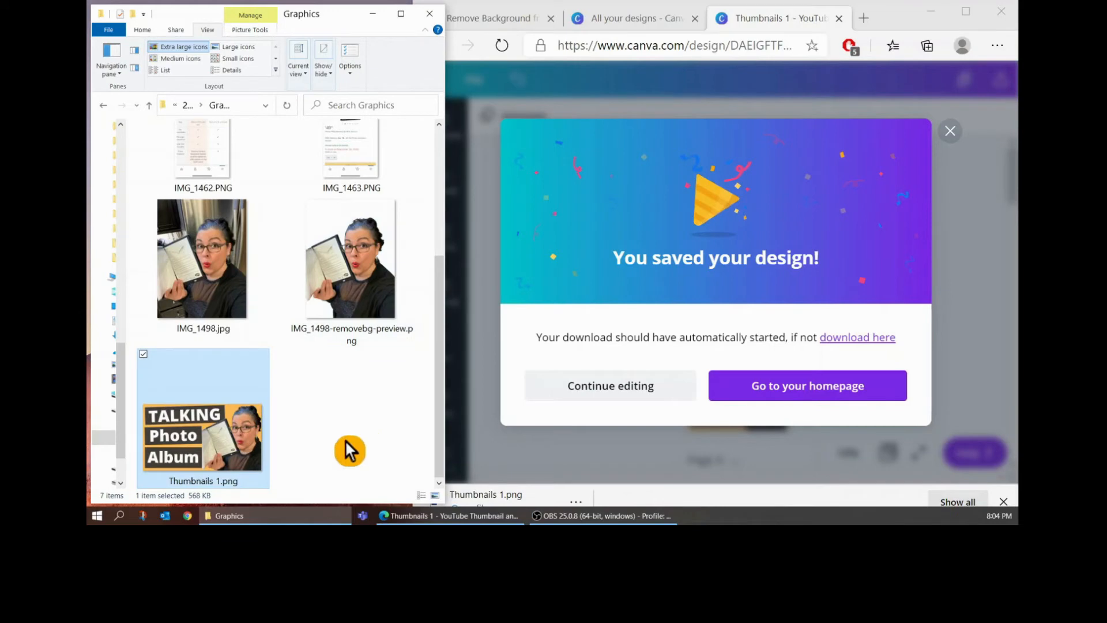
left_click(345, 440)
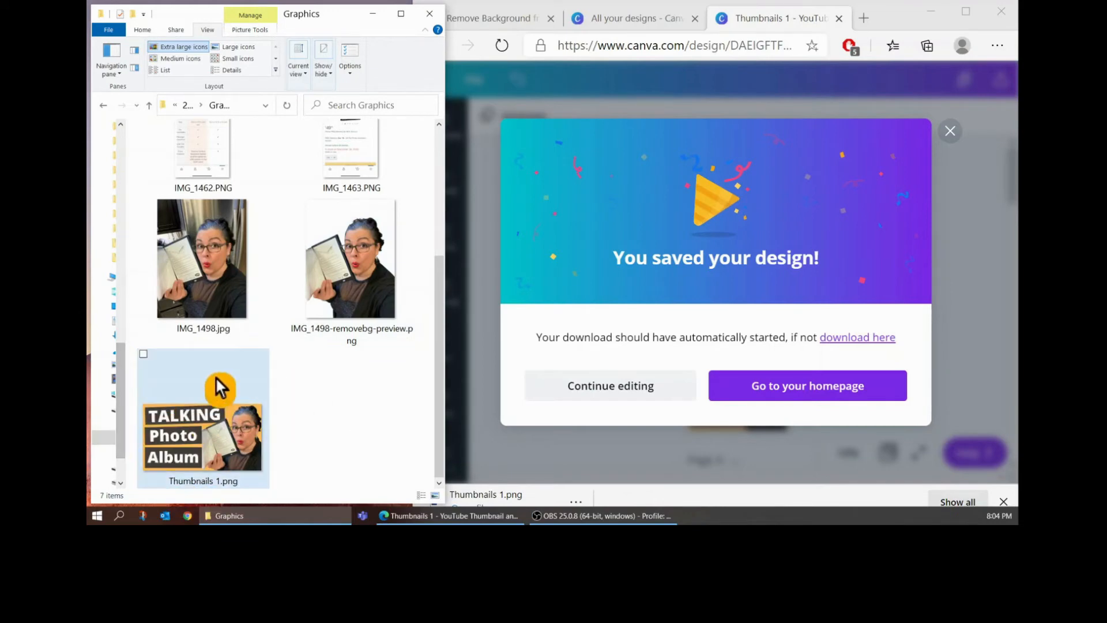
left_click(409, 19)
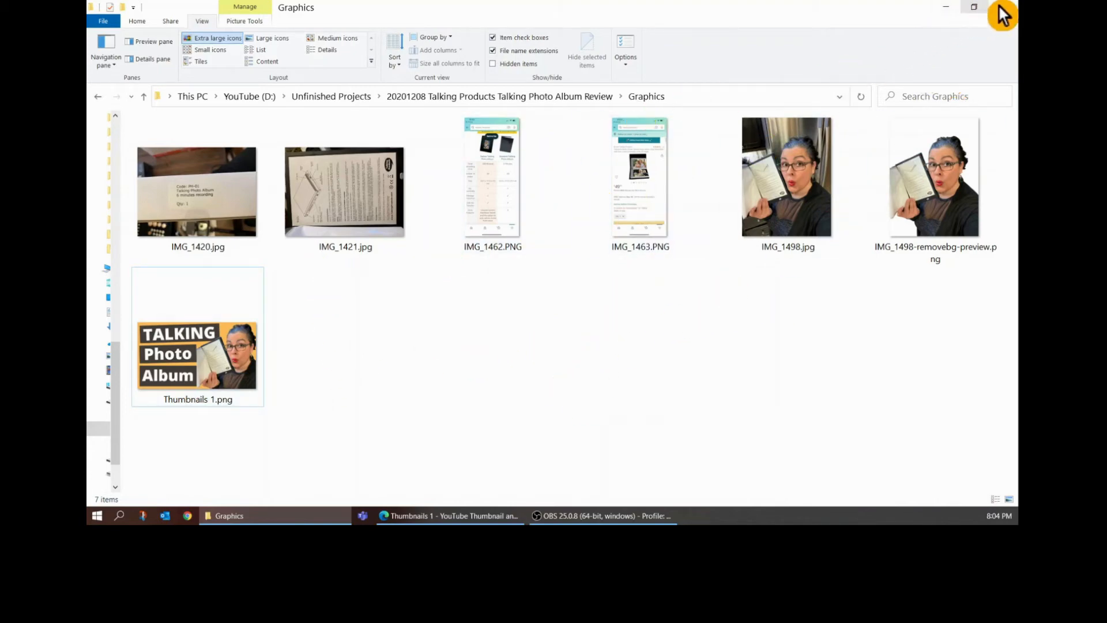
left_click(974, 7)
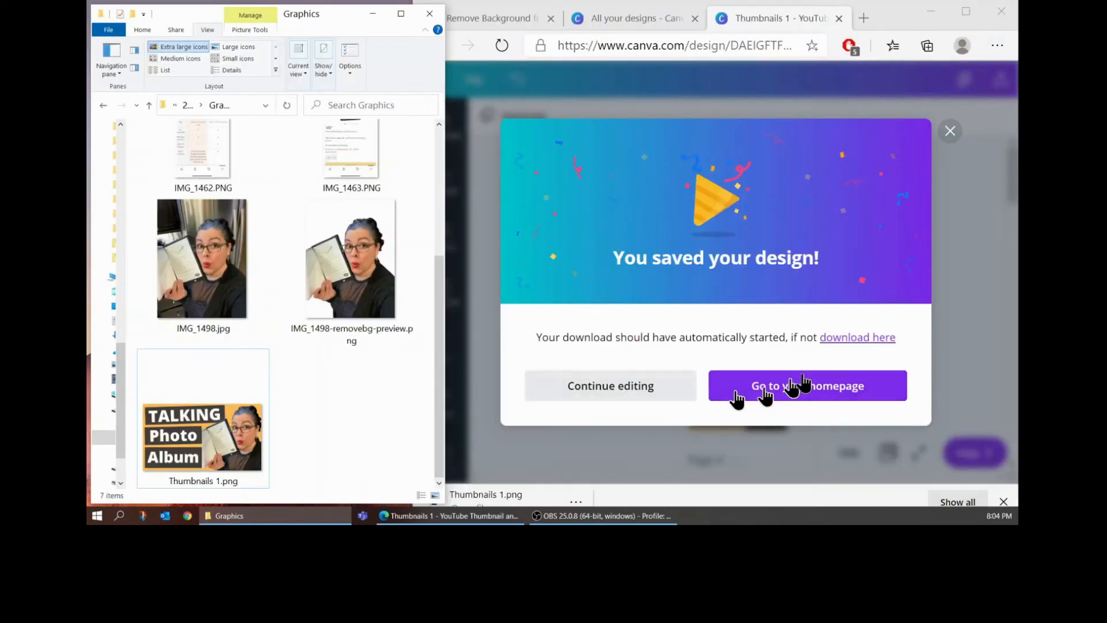
Return to editing the thumbnails design and dismiss the browser's download notification.
left_click(650, 395)
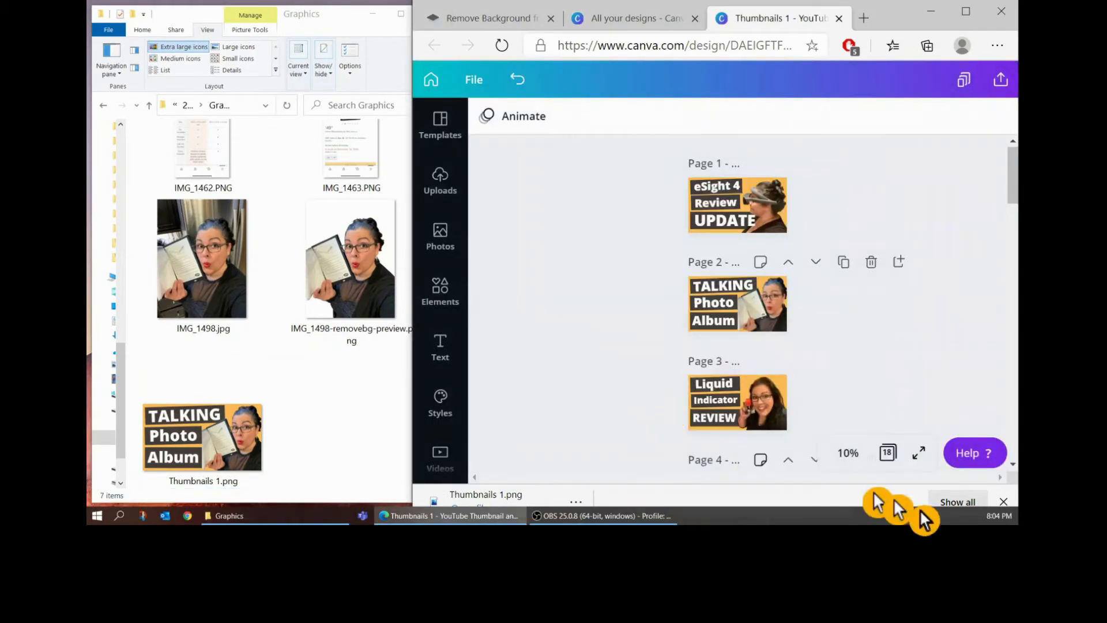
left_click(1005, 500)
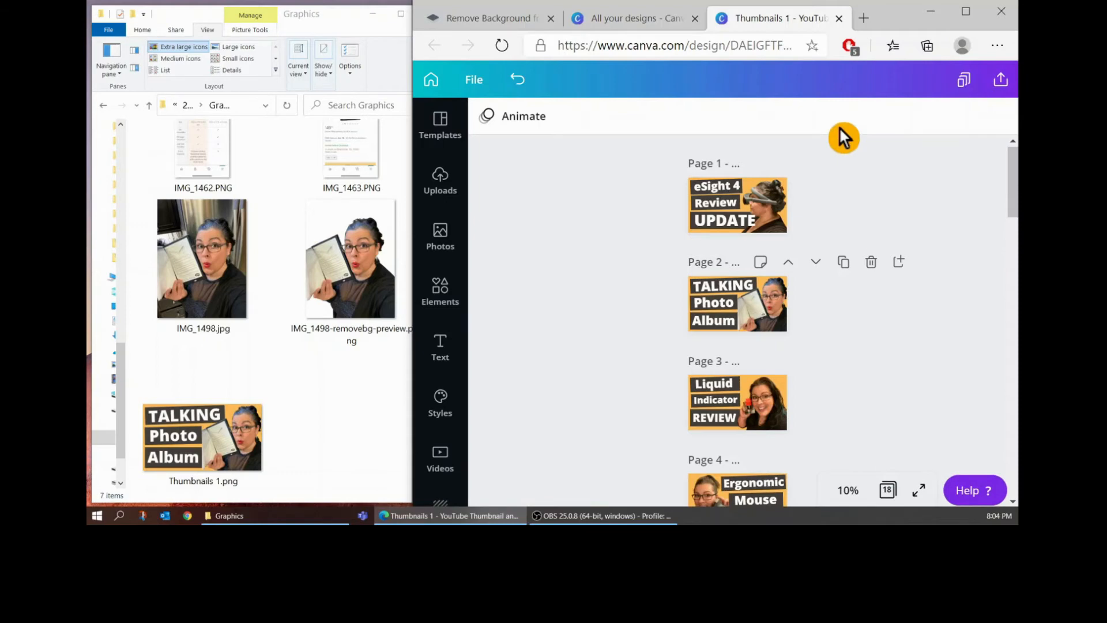
key("ctrl+plus")
key("ctrl+plus")
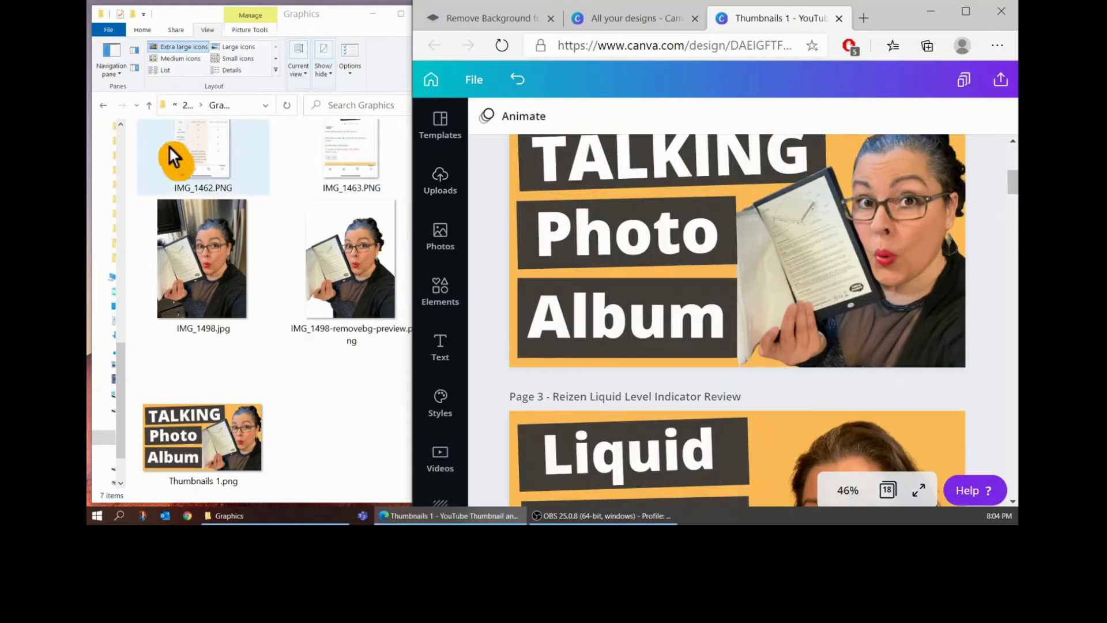
Open the Graphics folder of the project "20201208 What Livescribe Paper Should I Buy".
left_click(105, 106)
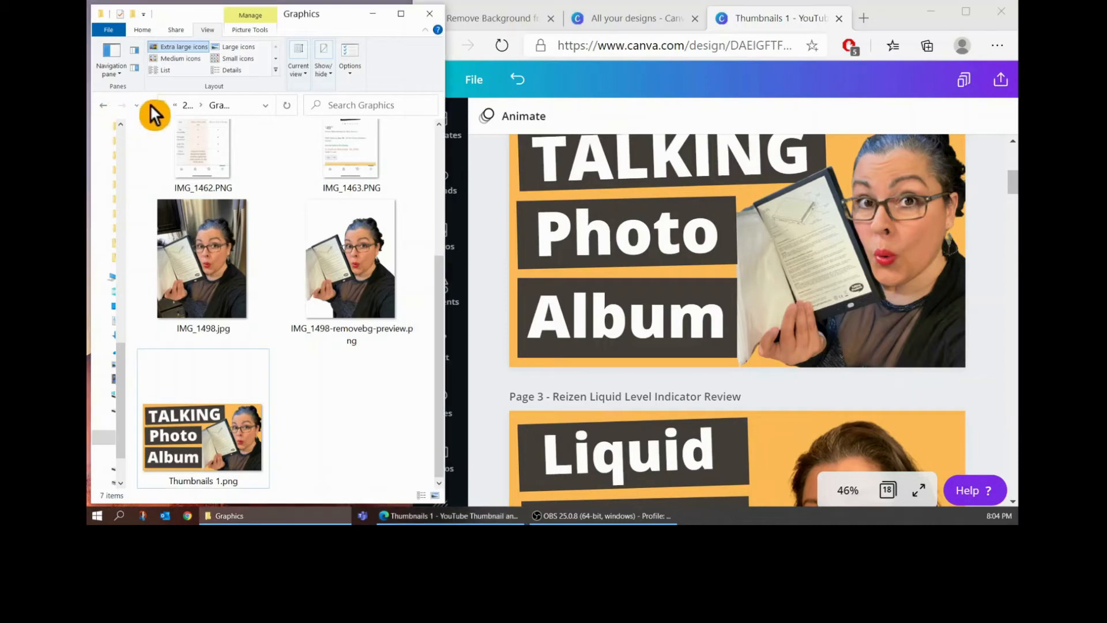
left_click(106, 106)
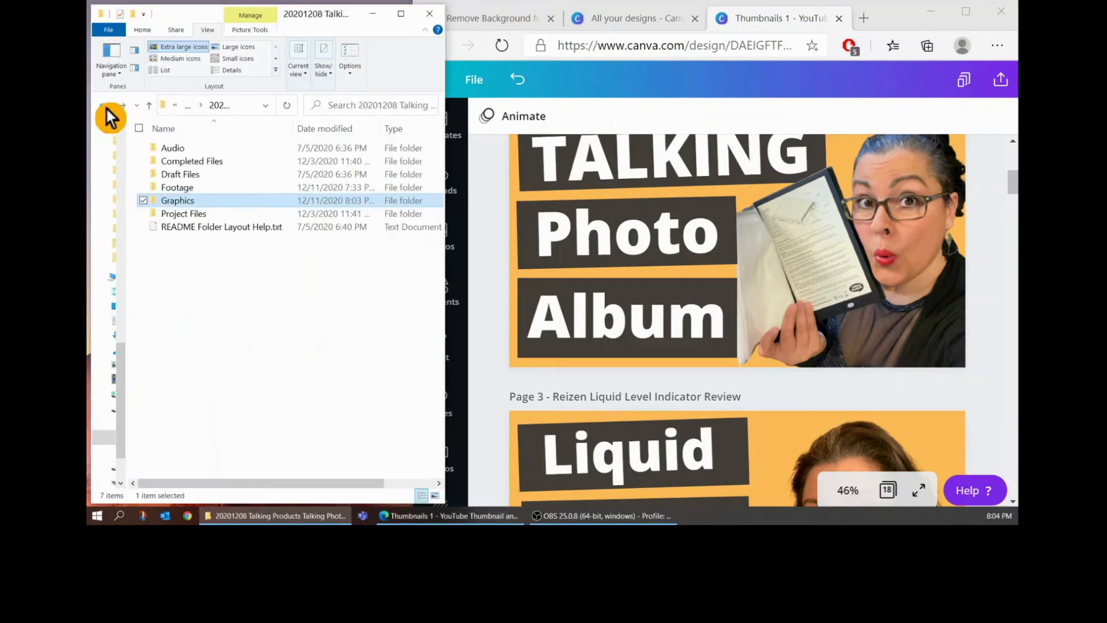
left_click(105, 106)
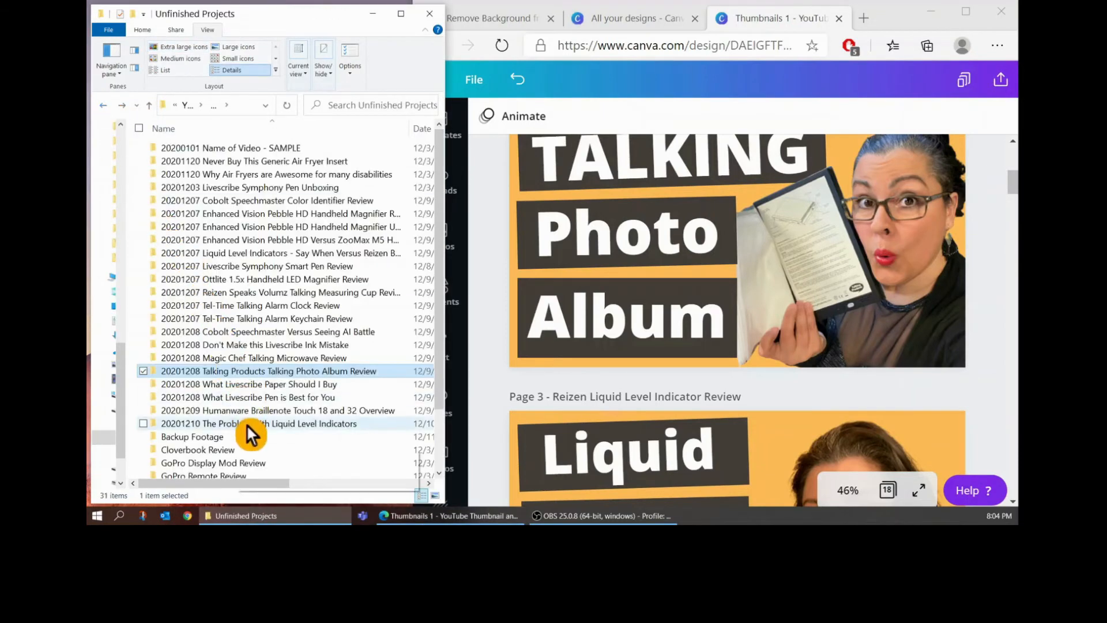
double_click(264, 388)
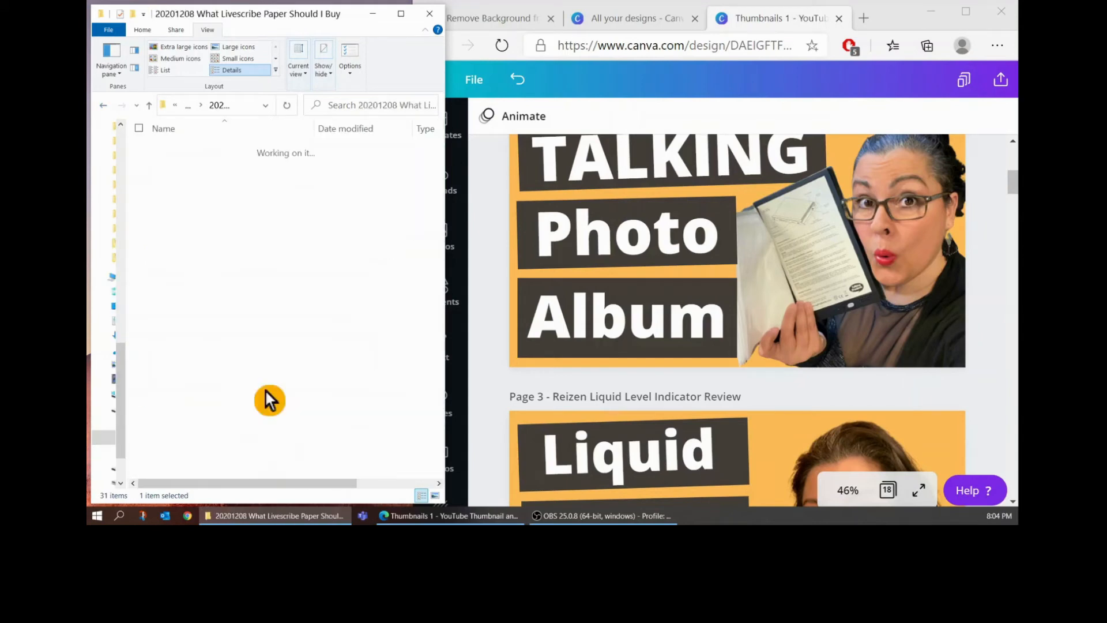
double_click(180, 203)
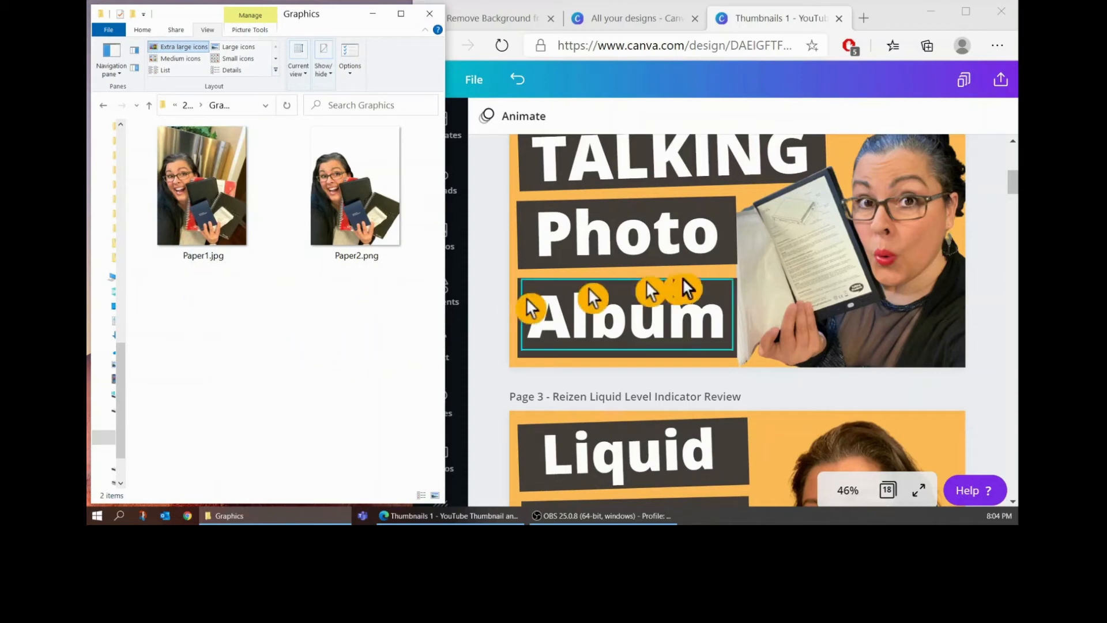
scroll(767, 272, "up", 1)
scroll(767, 272, "up", 2)
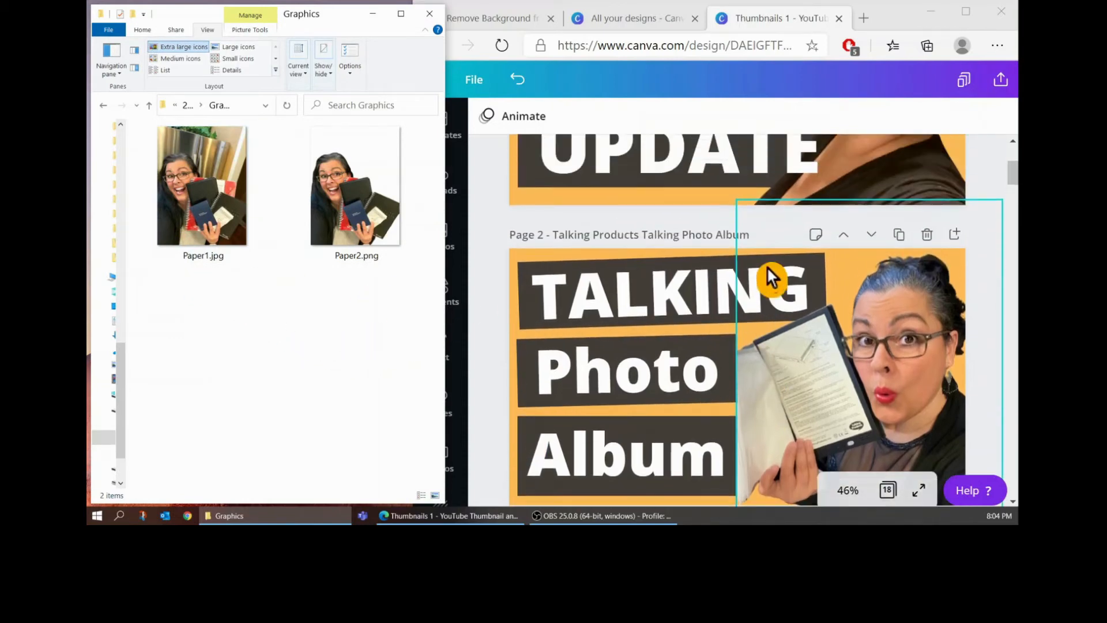
left_click(623, 101)
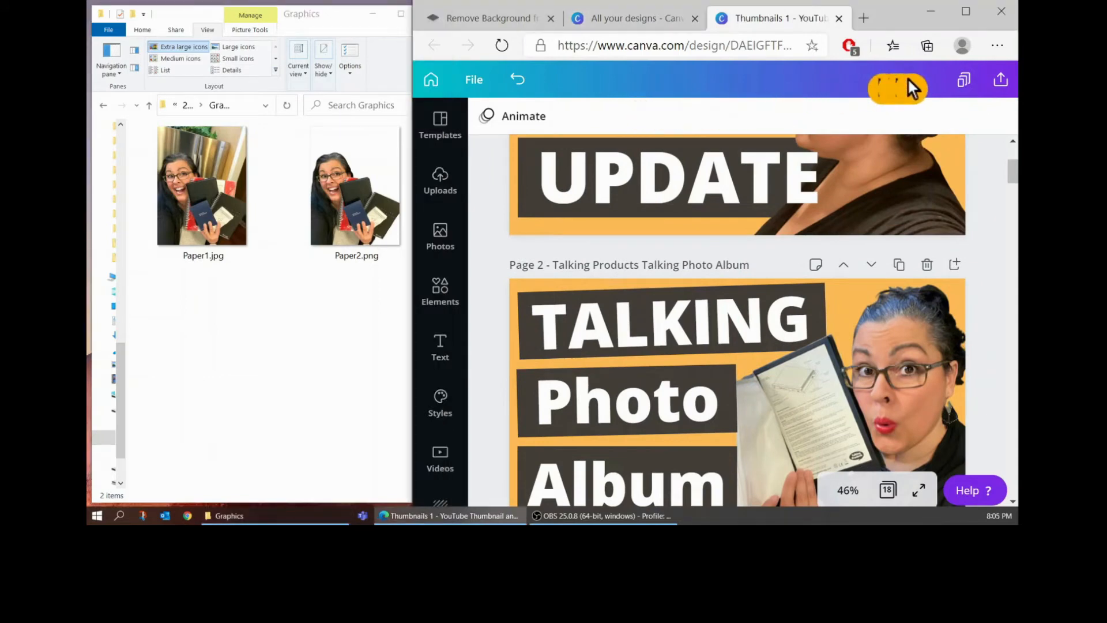
left_click(961, 81)
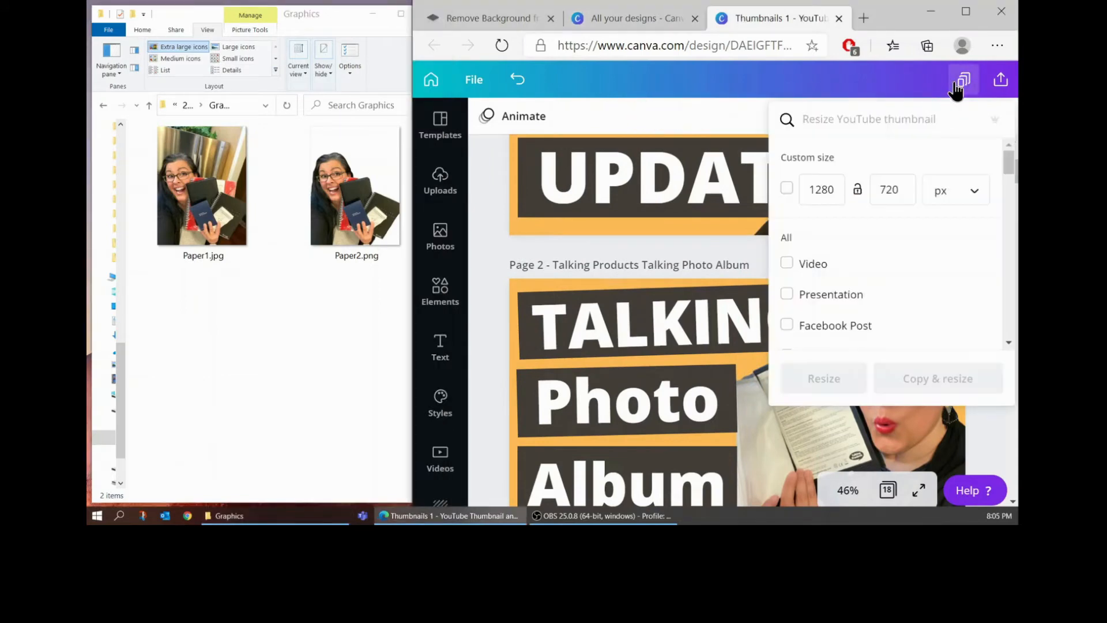
left_click(689, 115)
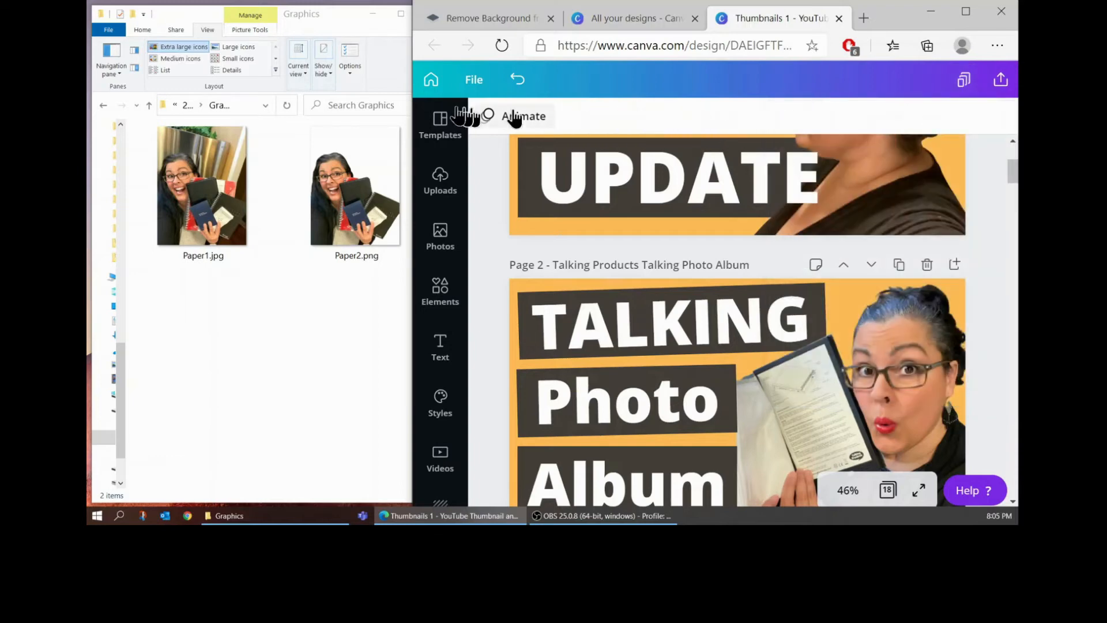
left_click(473, 83)
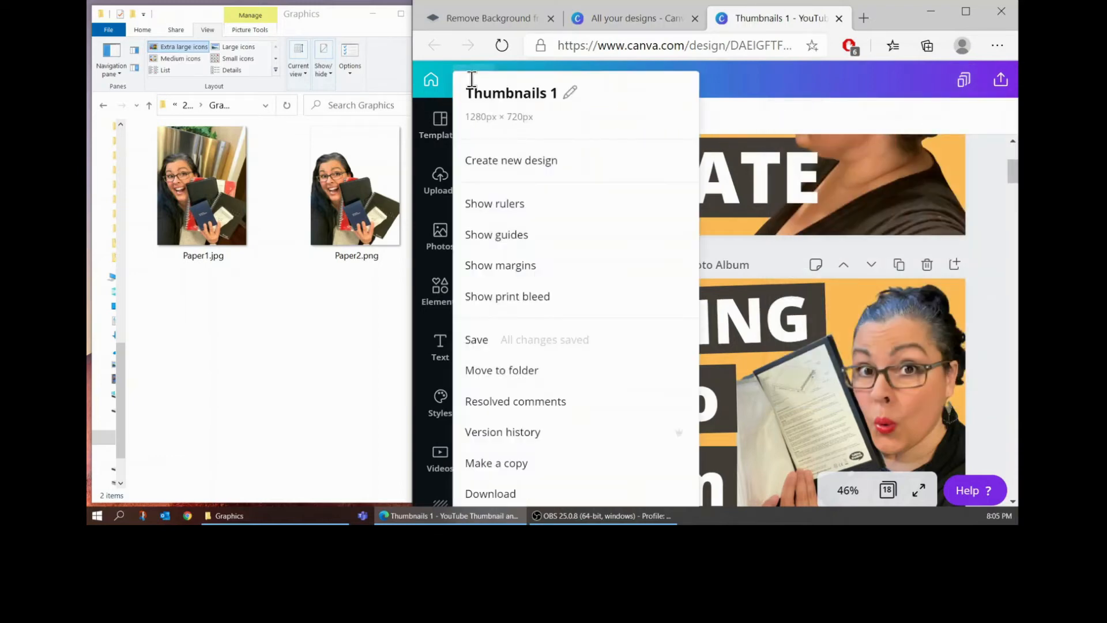
left_click(745, 95)
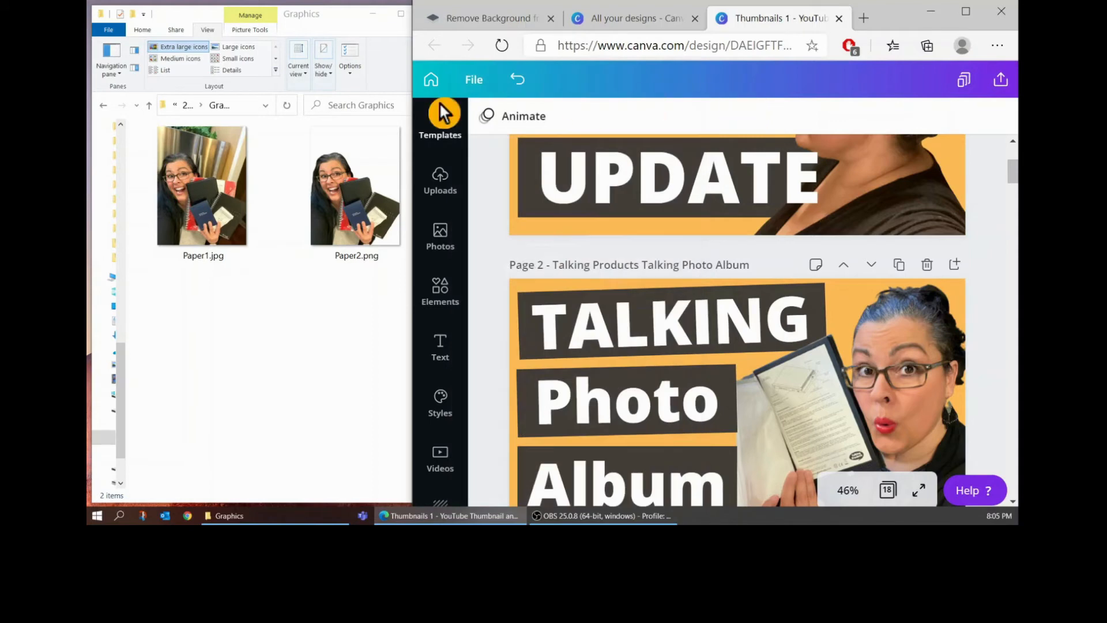
Go to the Canva home page and search your own designs for "livescribe".
left_click(427, 87)
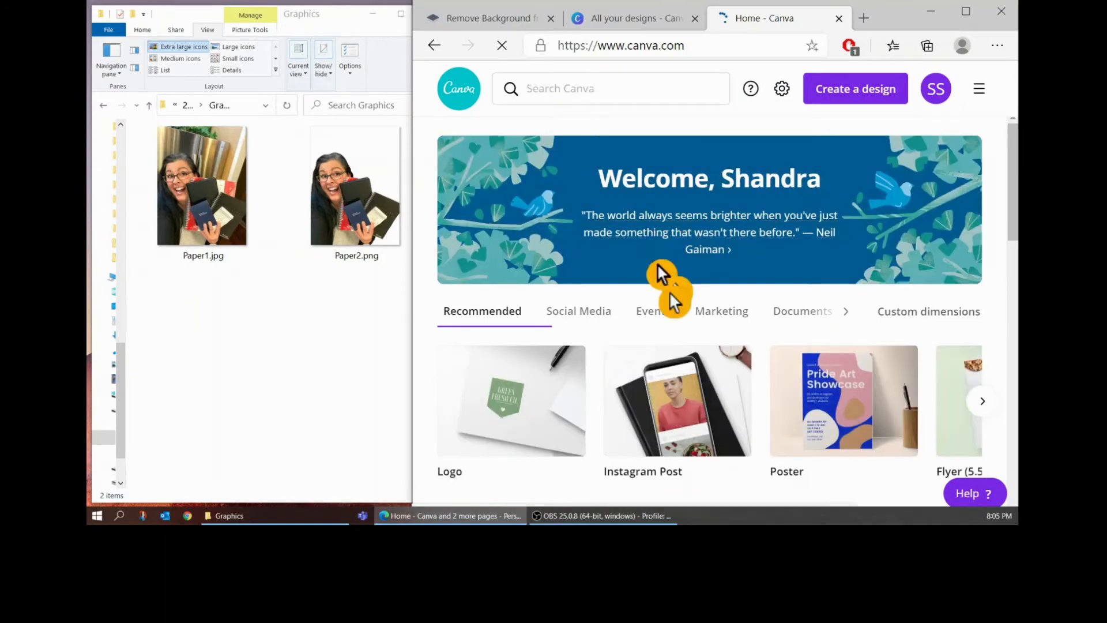
left_click(579, 87)
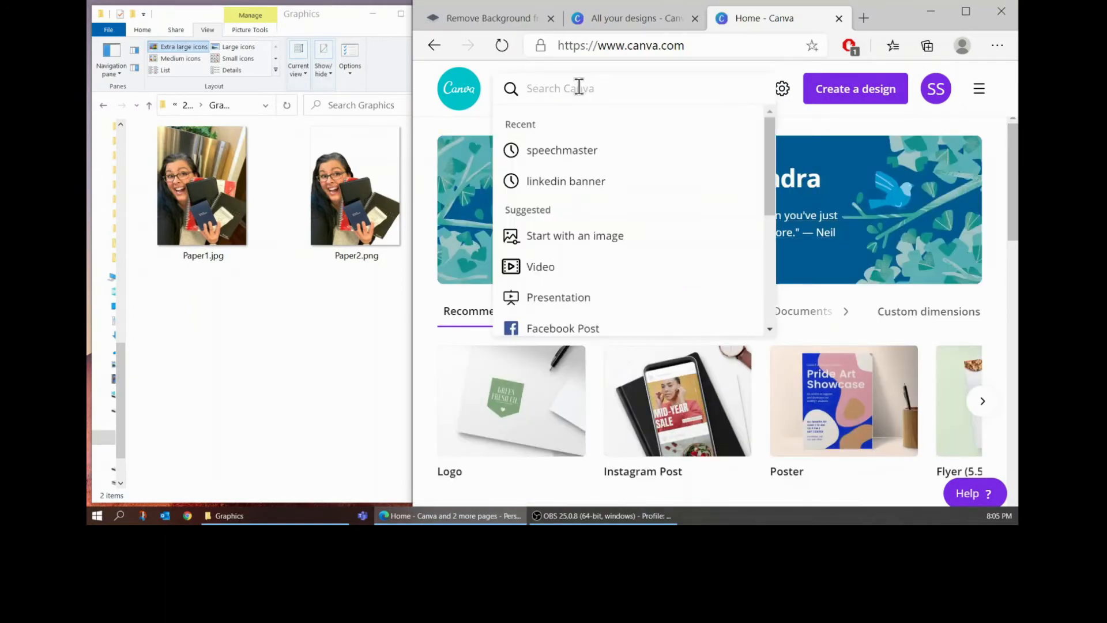
type("lives")
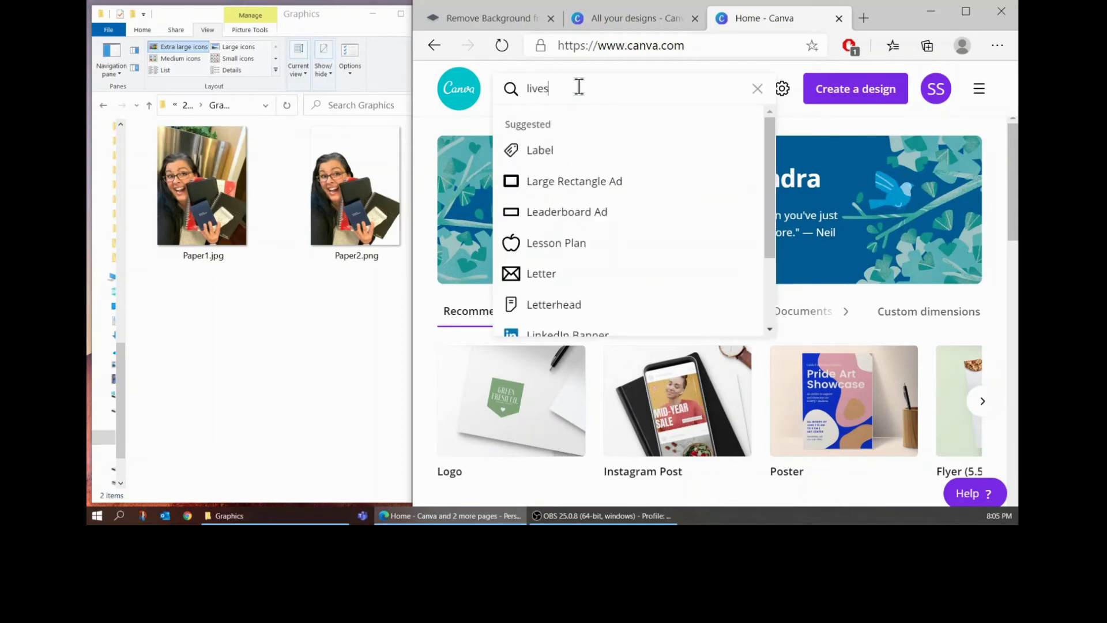
type("qribe")
key("Return")
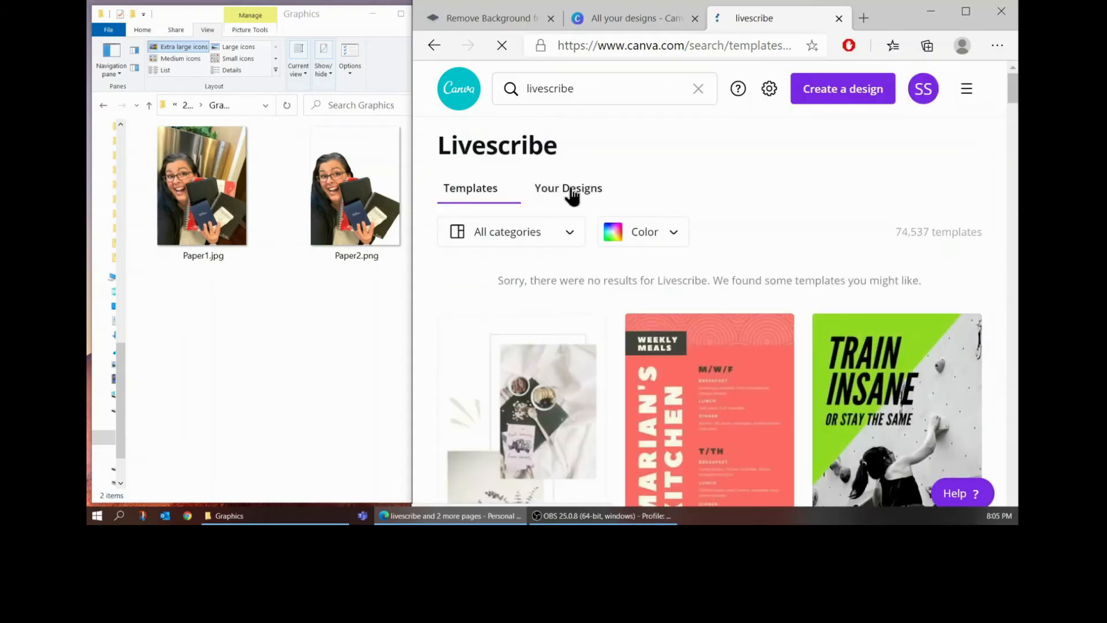
left_click(572, 193)
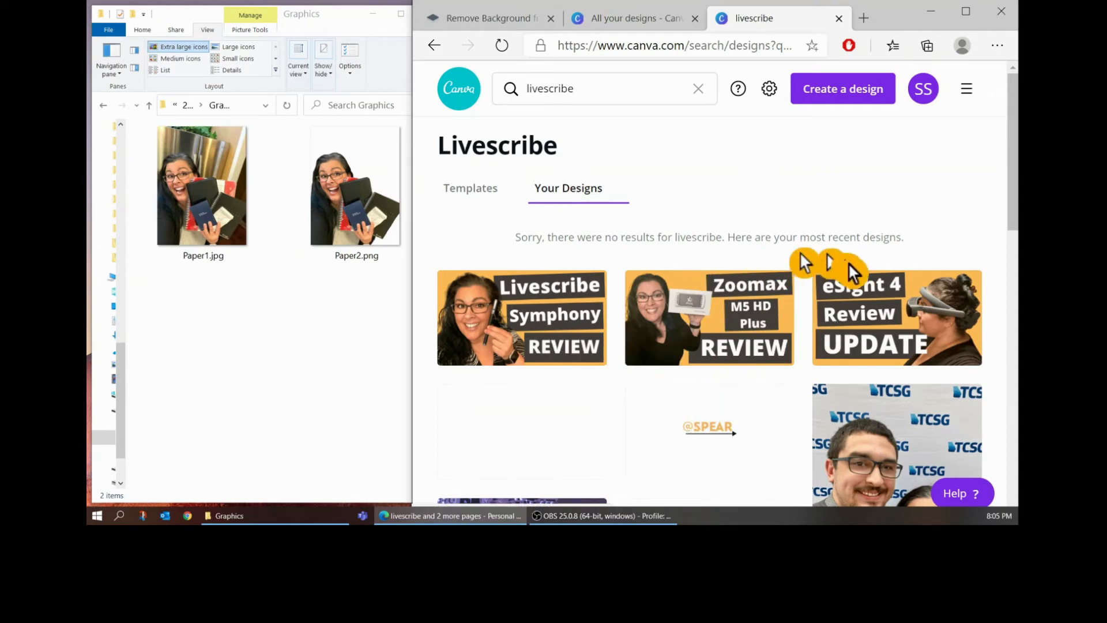
Open the Thmbnails 3 design for editing and collapse the templates pane to enlarge the canvas.
left_click(542, 323)
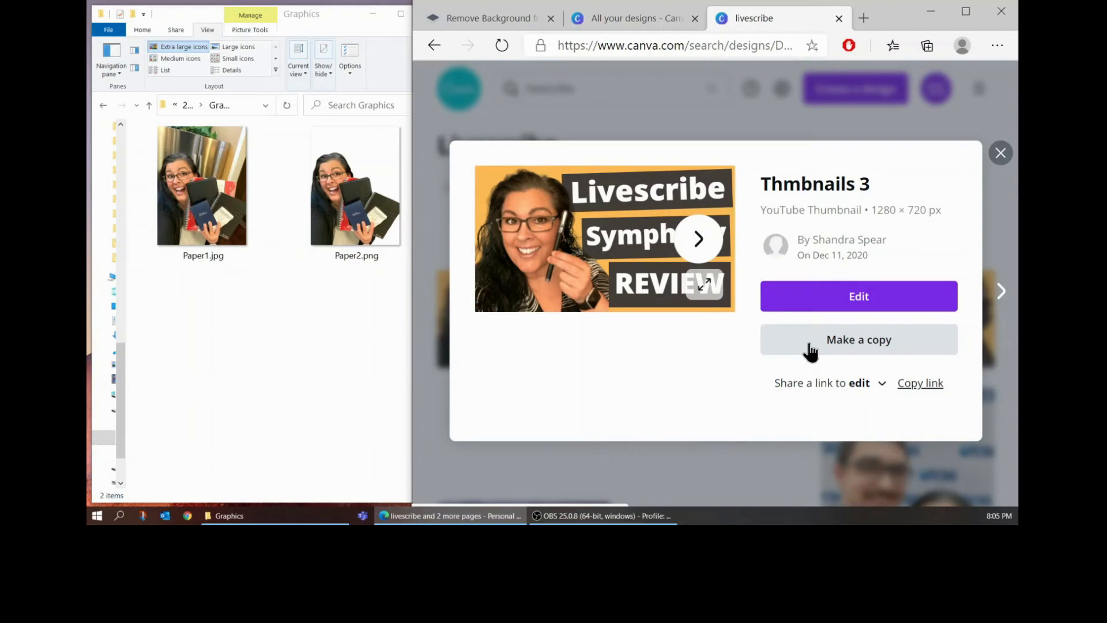
left_click(809, 346)
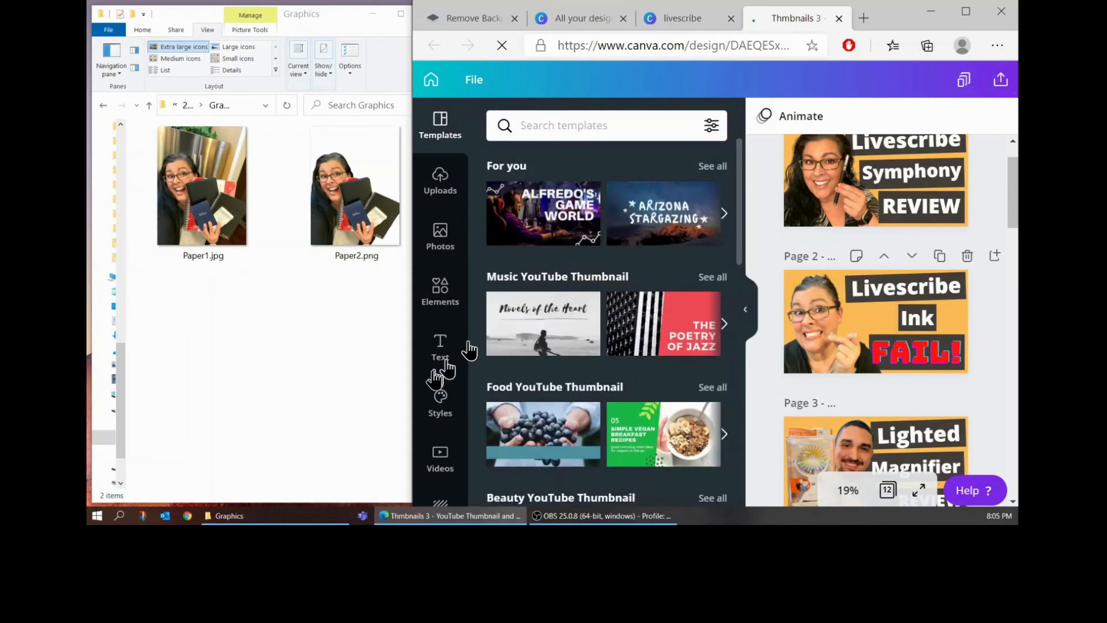
scroll(434, 381, "down", 3)
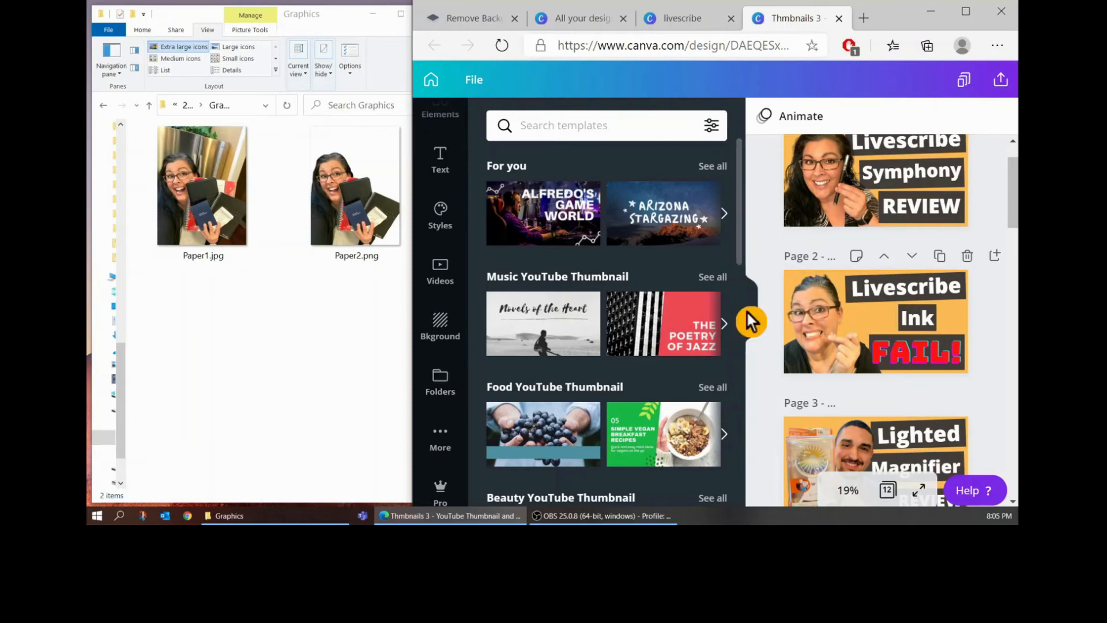
scroll(746, 310, "down", 5)
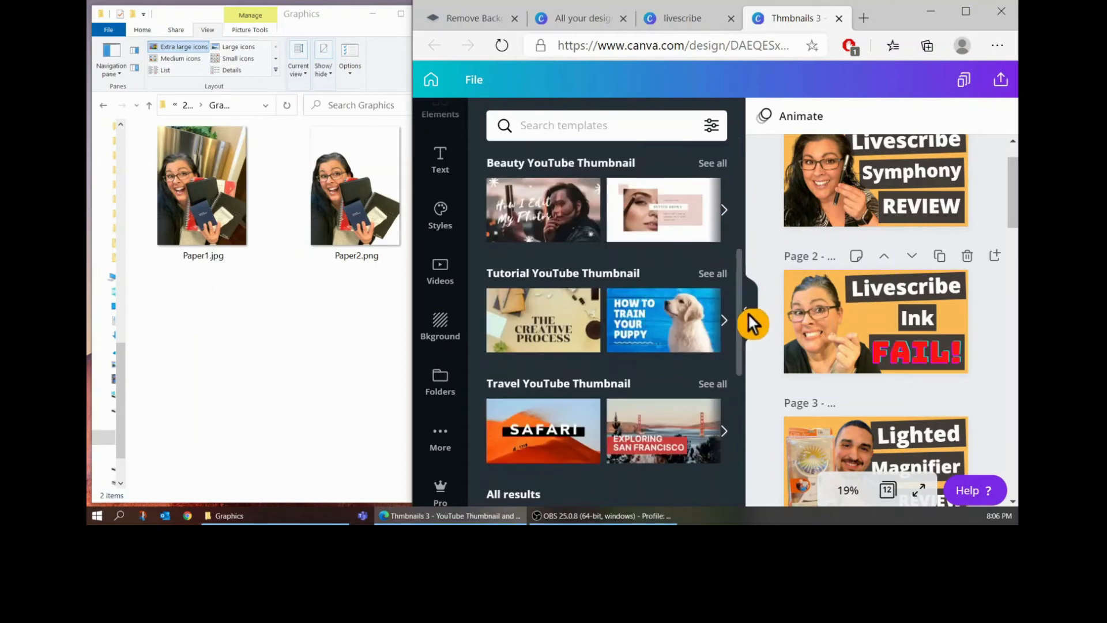
left_click(747, 317)
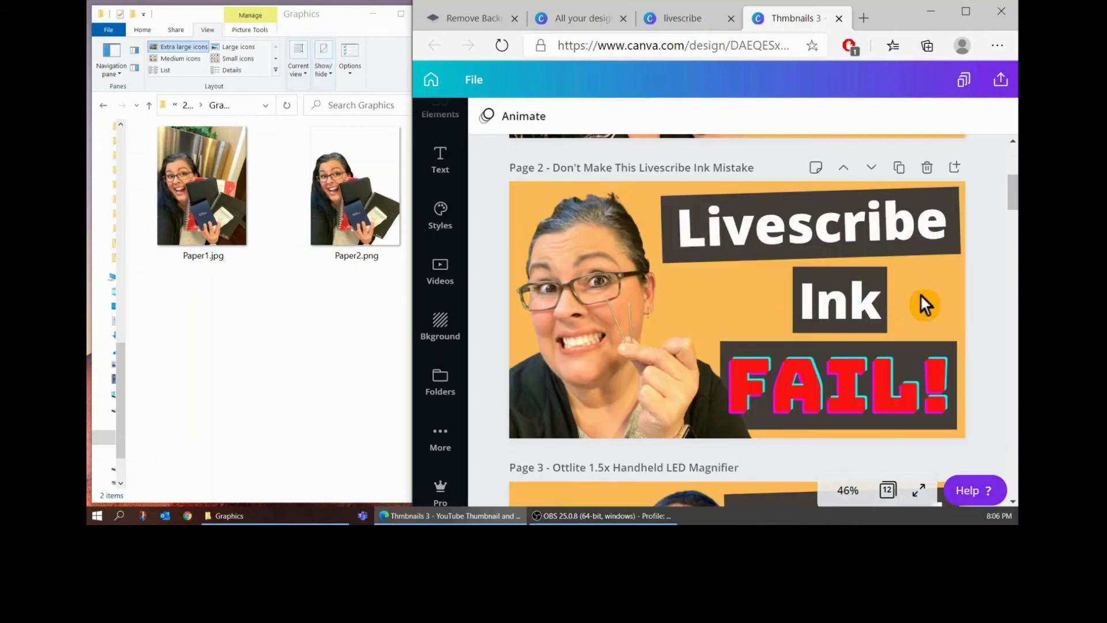
Duplicate page 1, the Livescribe Symphony Smart Pen Review thumbnail.
scroll(919, 302, "up", 1)
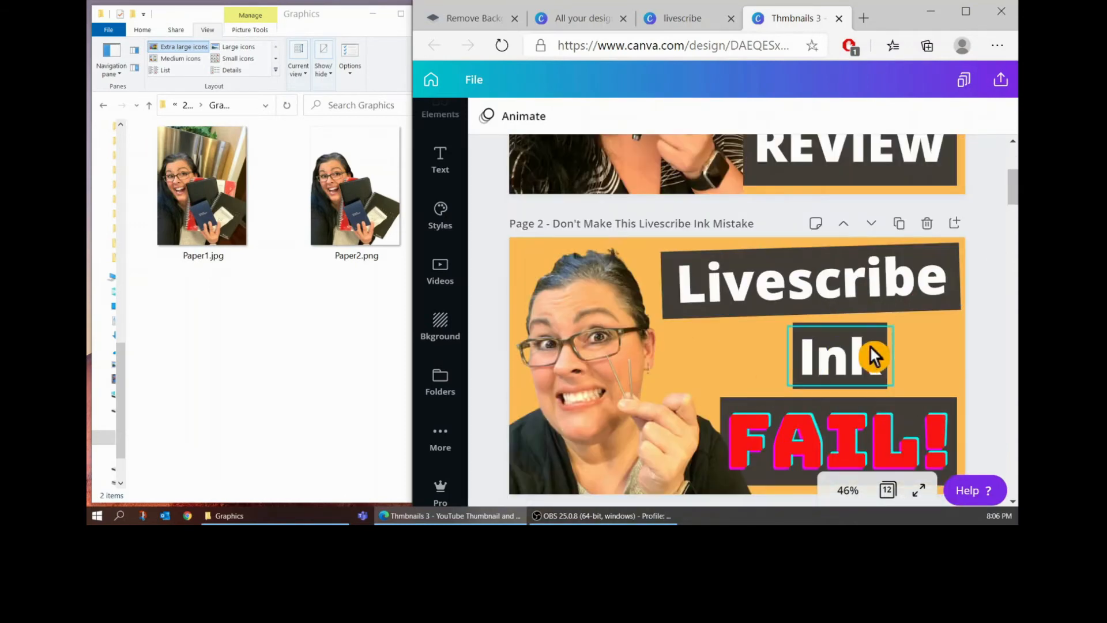
scroll(870, 345, "up", 4)
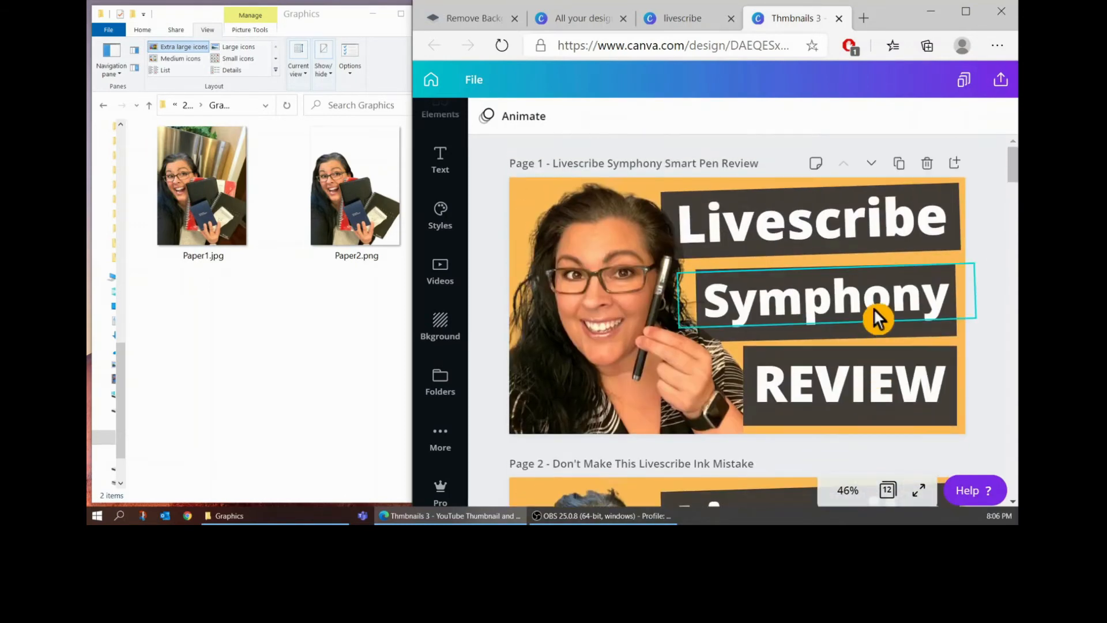
left_click(898, 166)
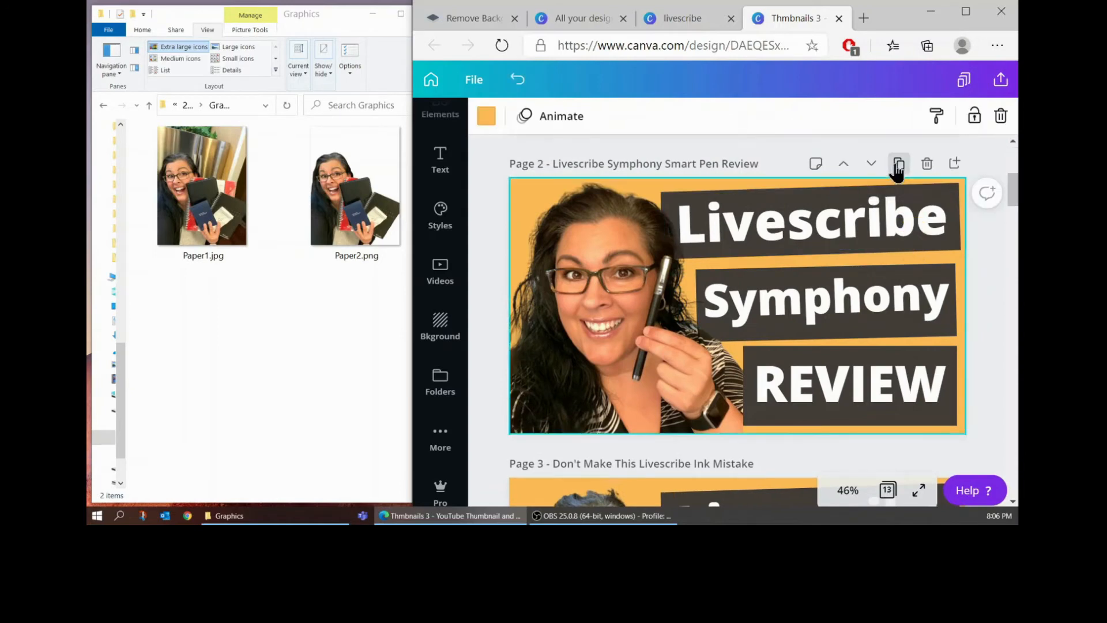
scroll(810, 294, "down", 1)
scroll(792, 305, "up", 5)
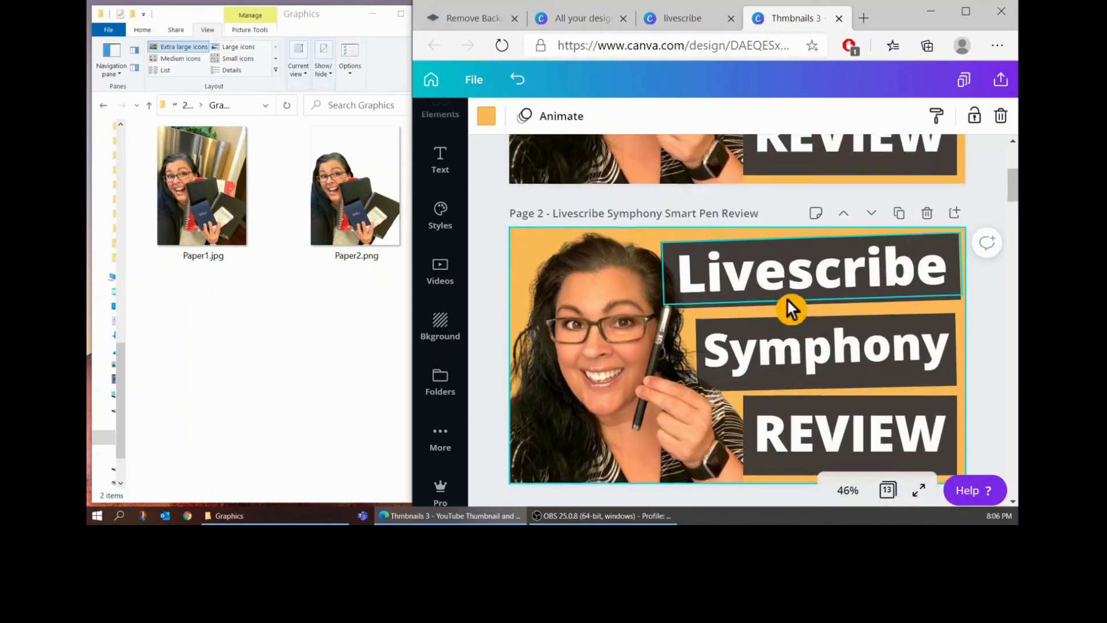
scroll(790, 308, "down", 1)
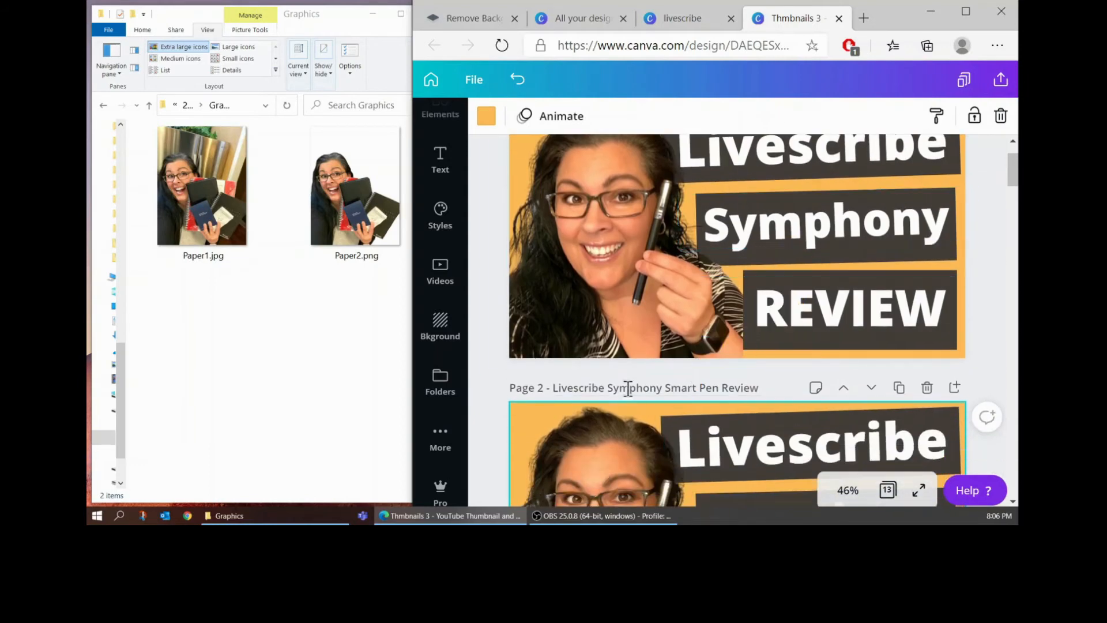
Retitle the duplicated page 2 as "What Livescribe Paper Should I Buy?".
left_click(628, 388)
left_click_drag(759, 387, 608, 393)
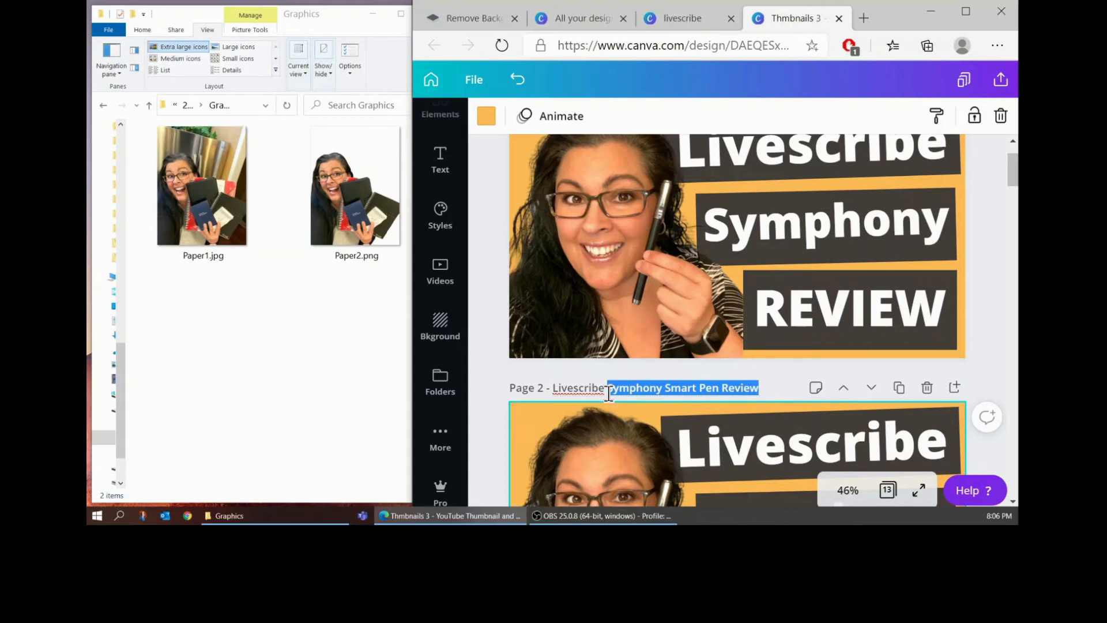
key("BackSpace")
type("What Livescribe")
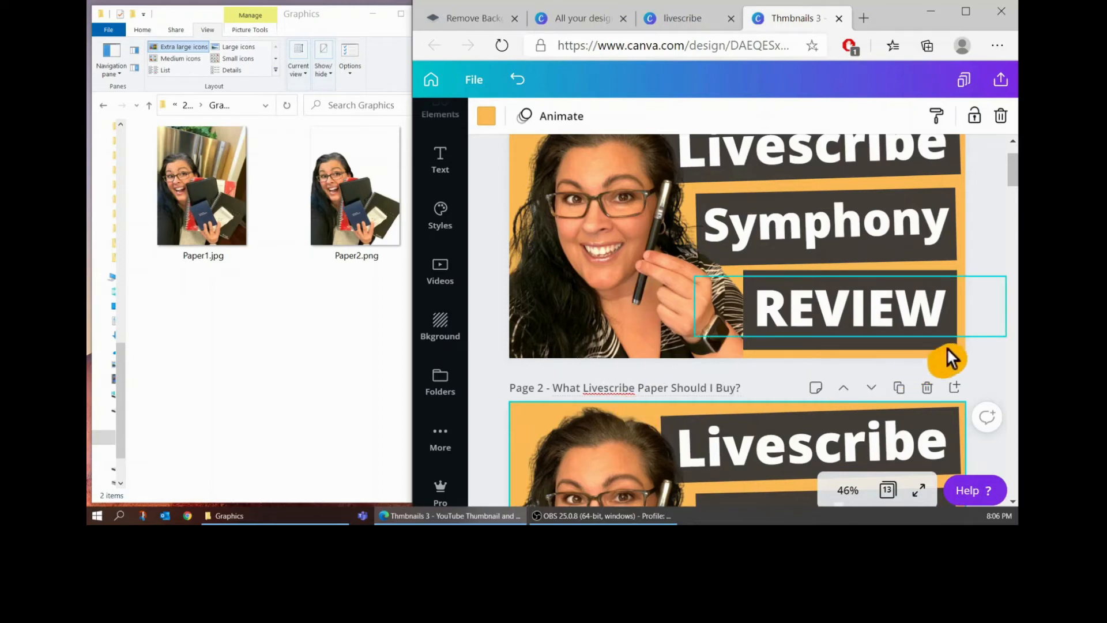
left_click(995, 357)
Replace page 2's photo of the woman holding a pen with Paper2.png from the Graphics folder.
scroll(821, 406, "down", 4)
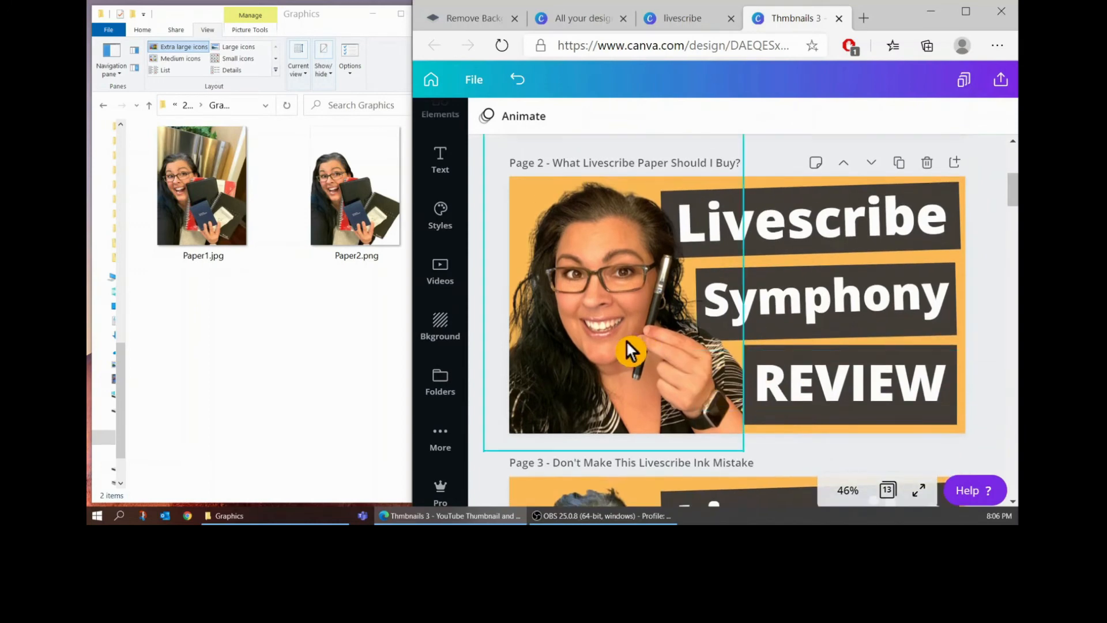
left_click(629, 349)
key("Delete")
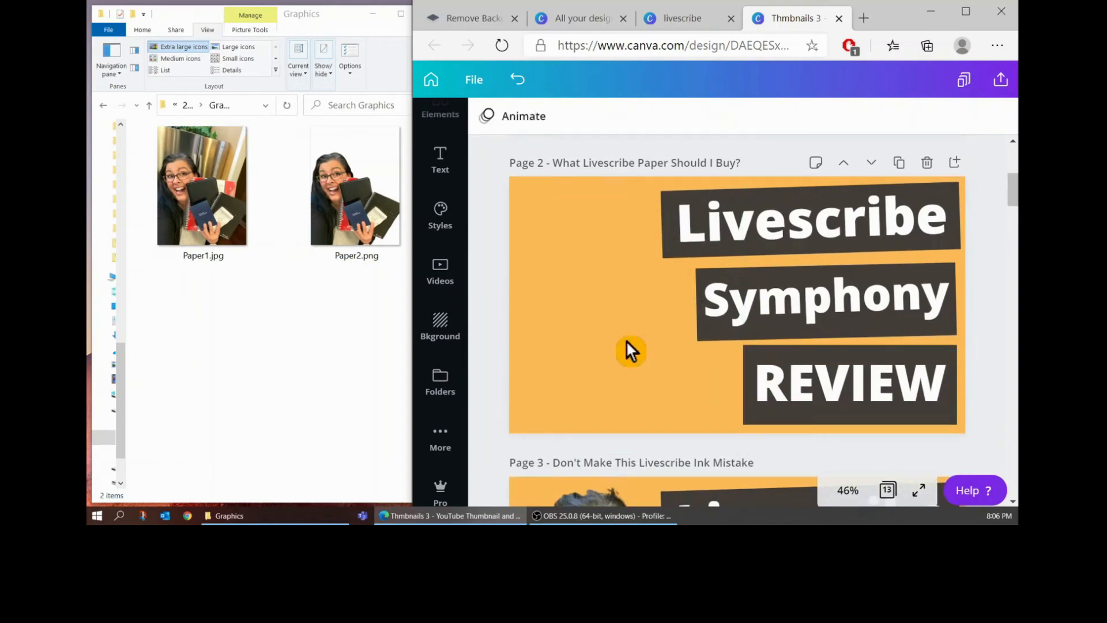
left_click(334, 208)
left_click_drag(335, 207, 828, 343)
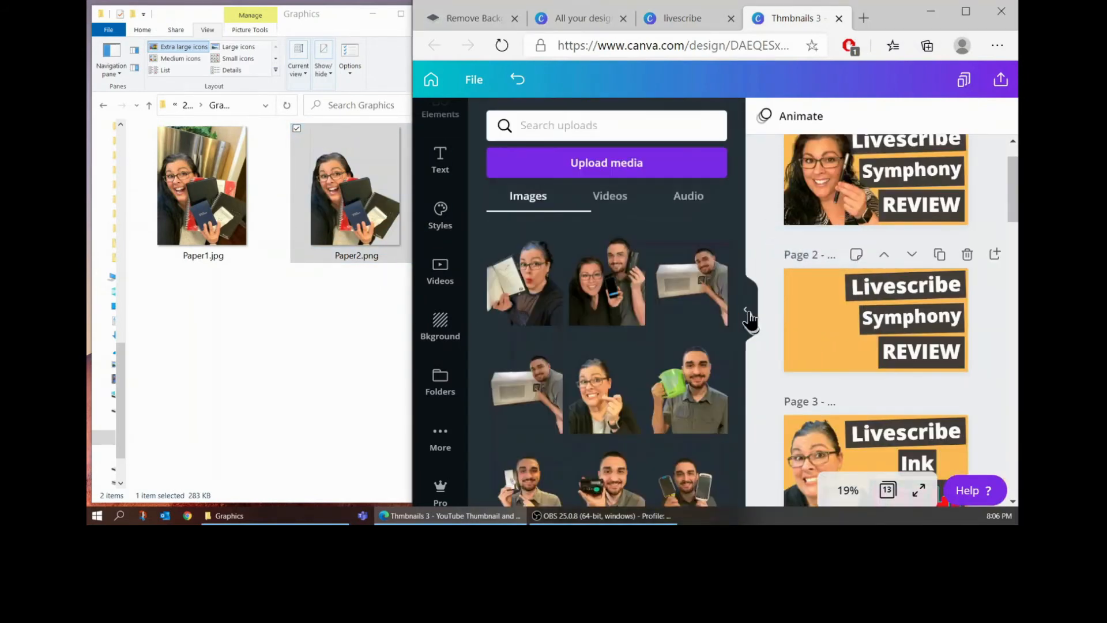
left_click(748, 316)
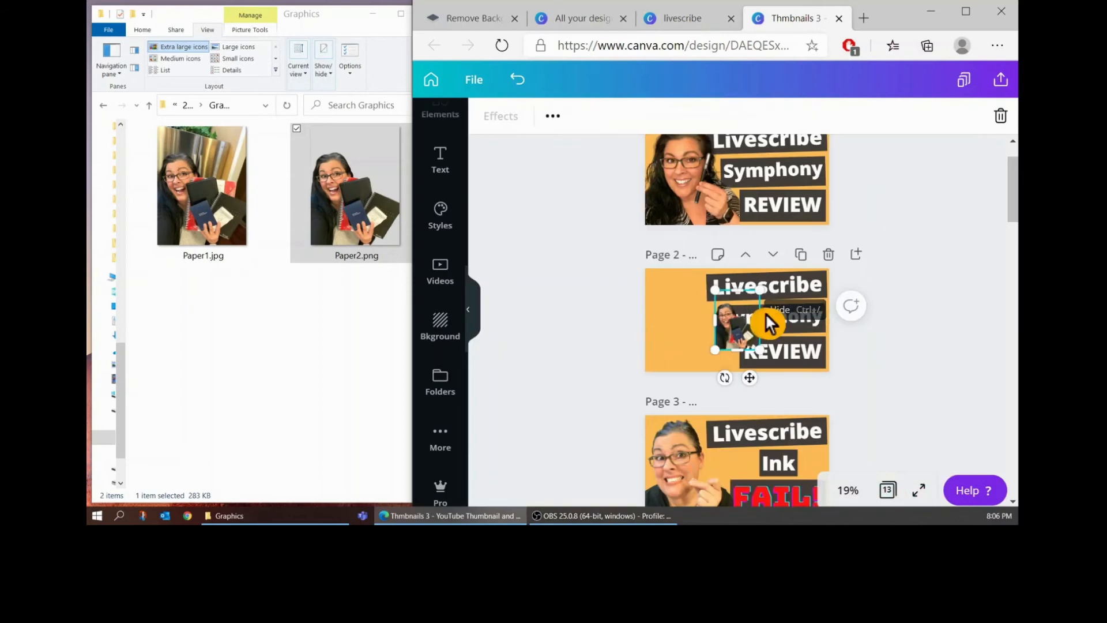
Position the notebook photo along page 2's left edge and enlarge it to nearly the full height of the page.
left_click_drag(724, 354, 544, 264)
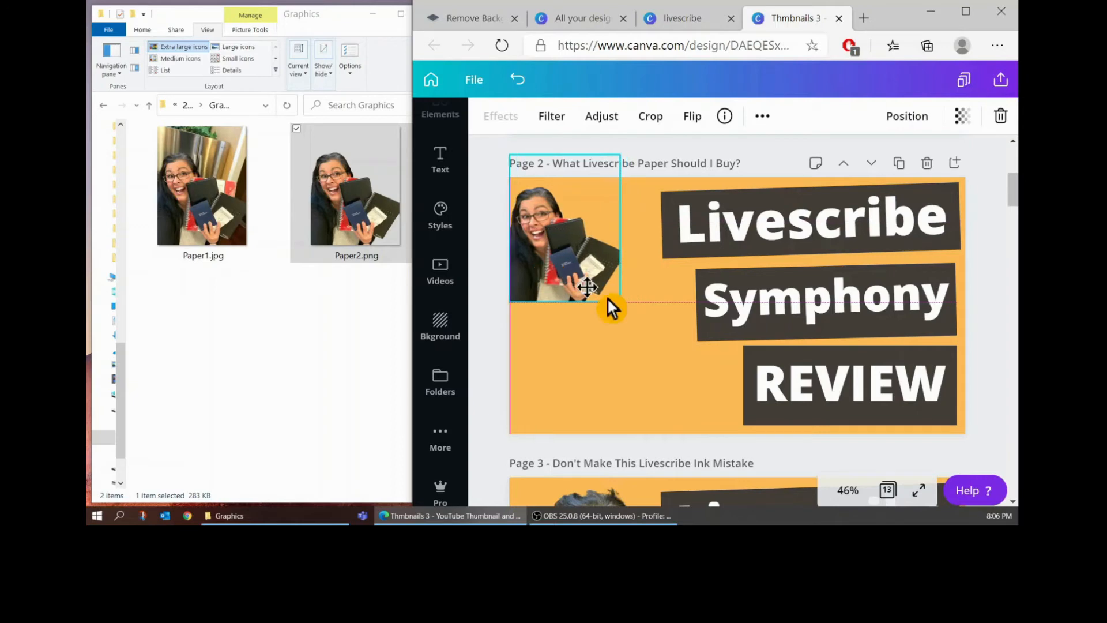
left_click_drag(745, 413, 782, 438)
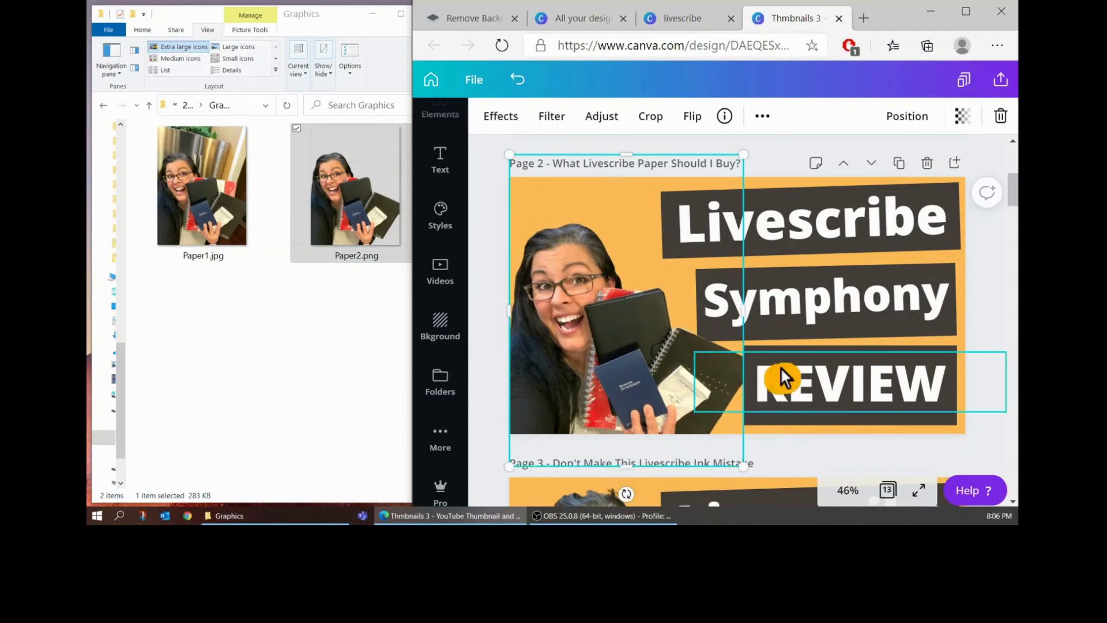
left_click_drag(744, 153, 787, 127)
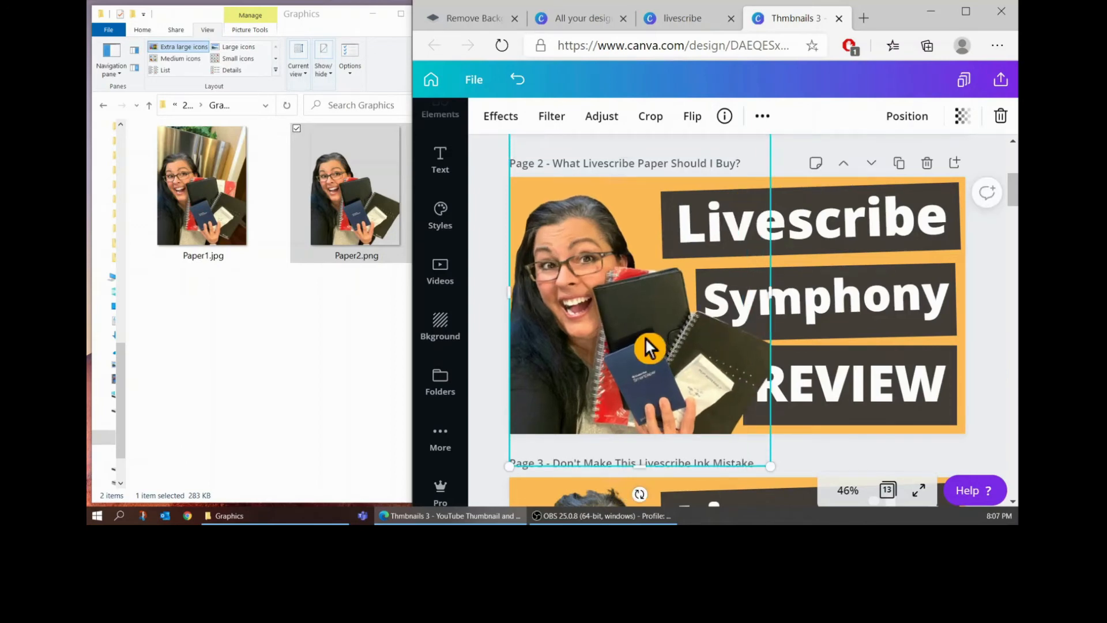
left_click_drag(644, 336, 636, 333)
Change the word "Symphony" on page 2 to "PAPER" and narrow its text box around the shorter word.
left_click(875, 242)
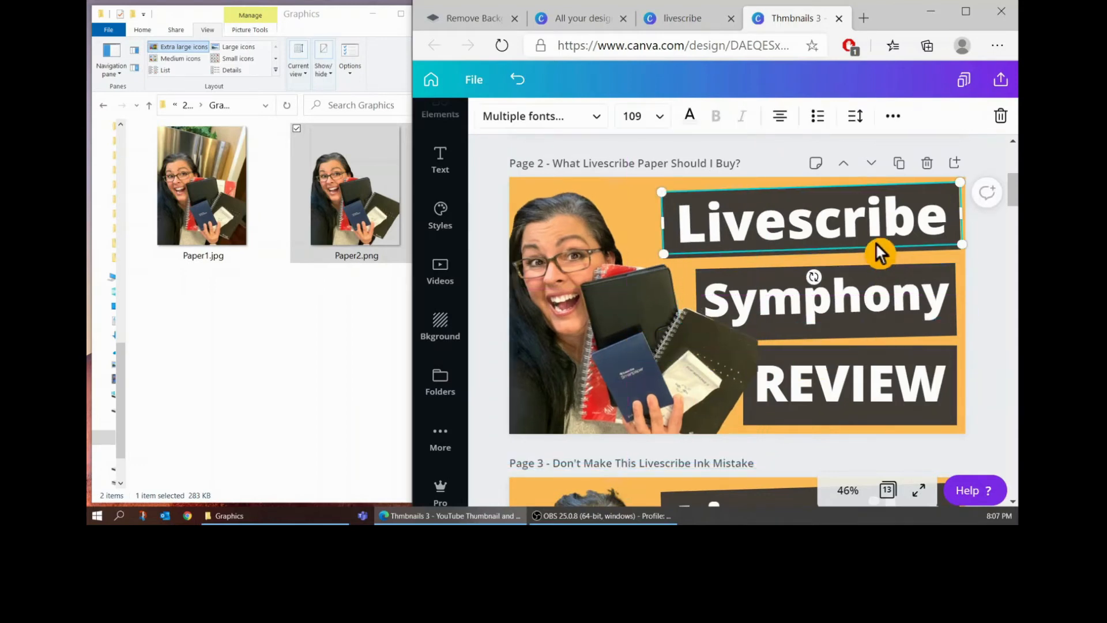
left_click(869, 294)
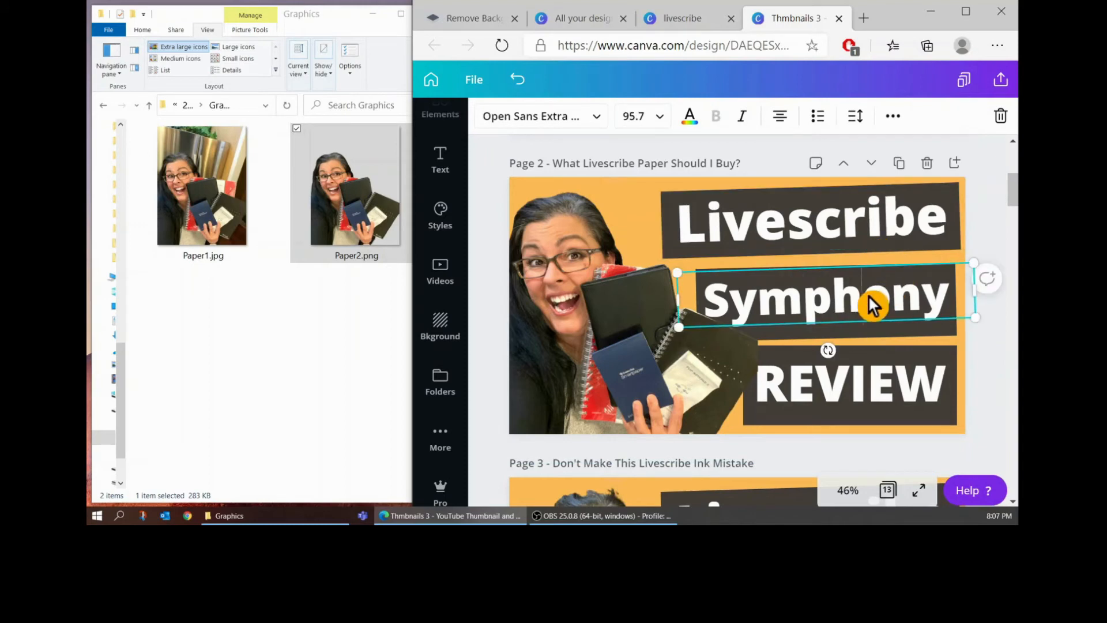
double_click(869, 295)
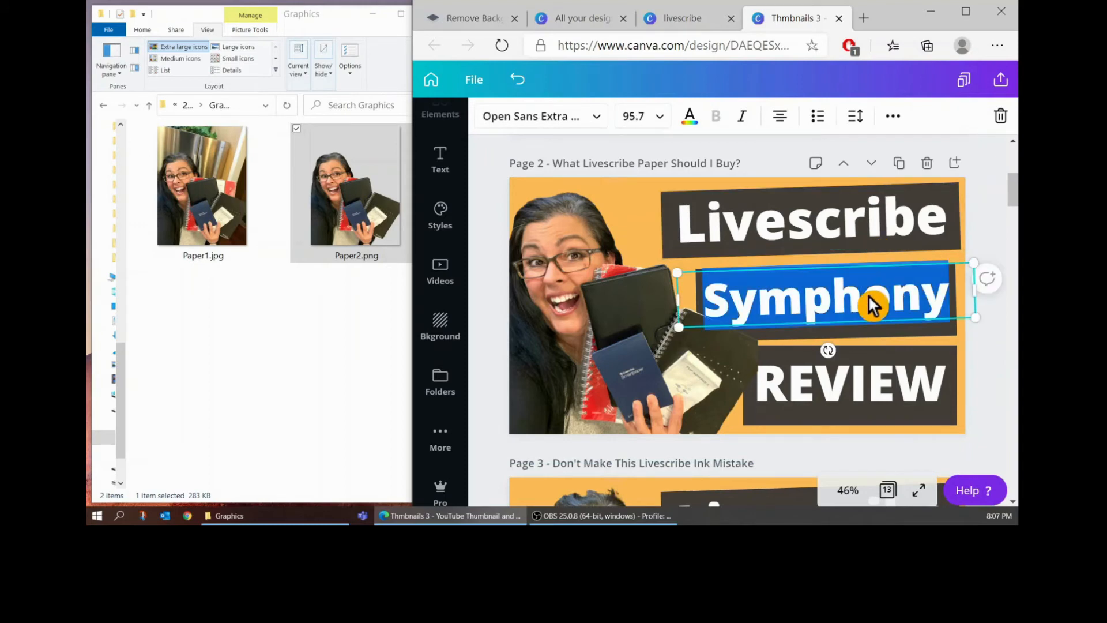
type("PAPER")
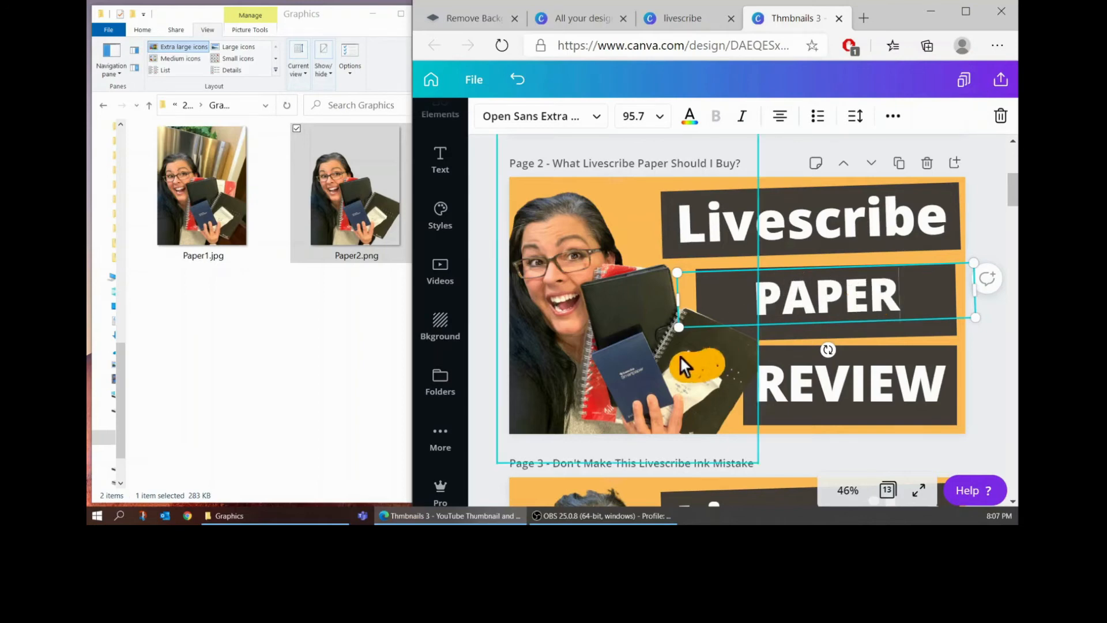
left_click(680, 305)
left_click_drag(680, 305, 780, 300)
left_click(768, 317)
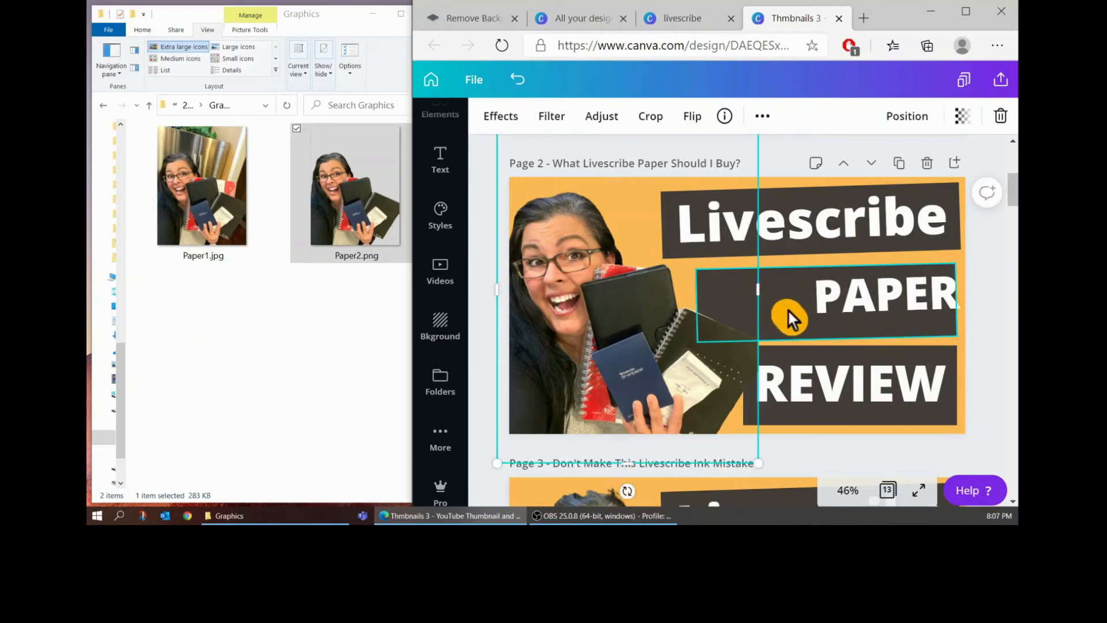
Narrow and shorten the dark rectangle behind "PAPER" on page 2.
left_click(791, 312)
left_click_drag(698, 296, 758, 297)
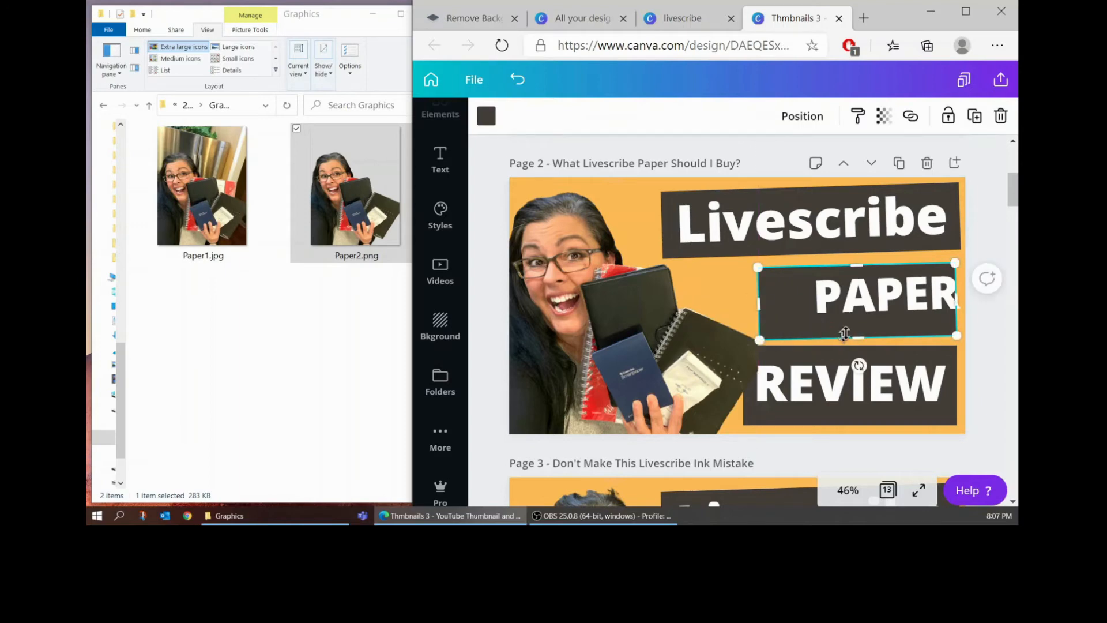
left_click_drag(851, 339, 851, 323)
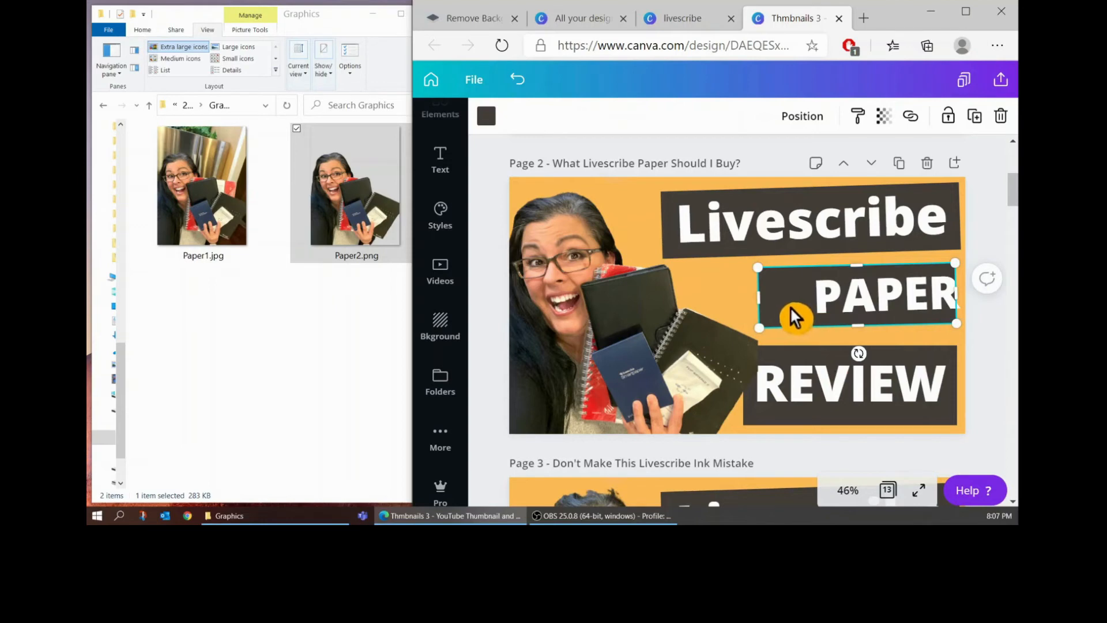
Shift the rectangle and the word "PAPER" left together and enlarge the word to font size 110.
left_click_drag(783, 303, 754, 299)
left_click_drag(864, 295, 787, 301)
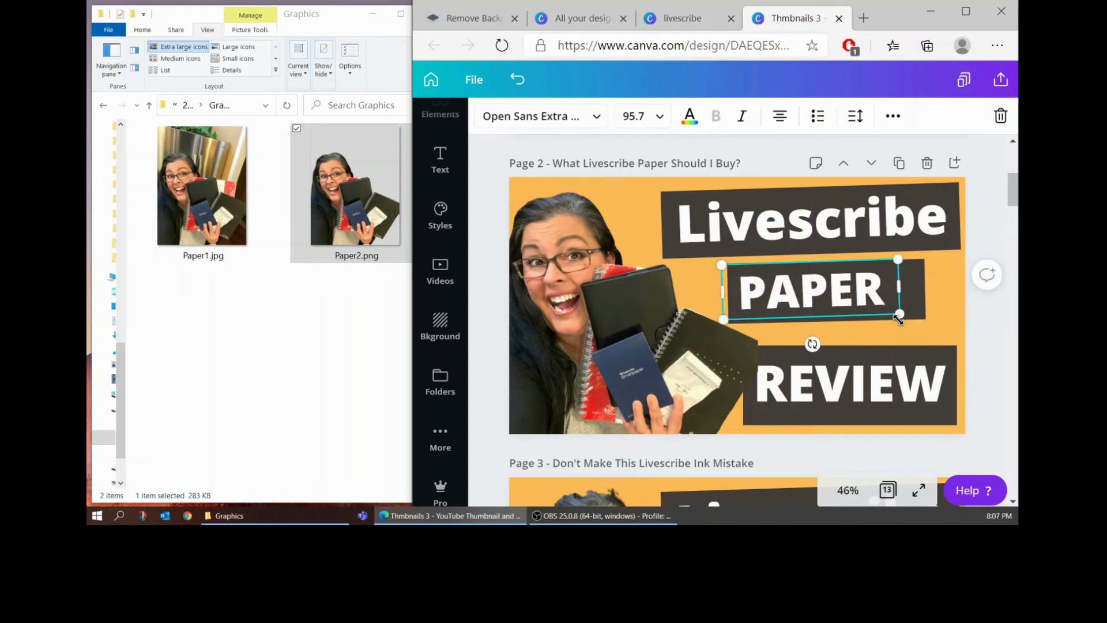
left_click_drag(901, 317, 924, 323)
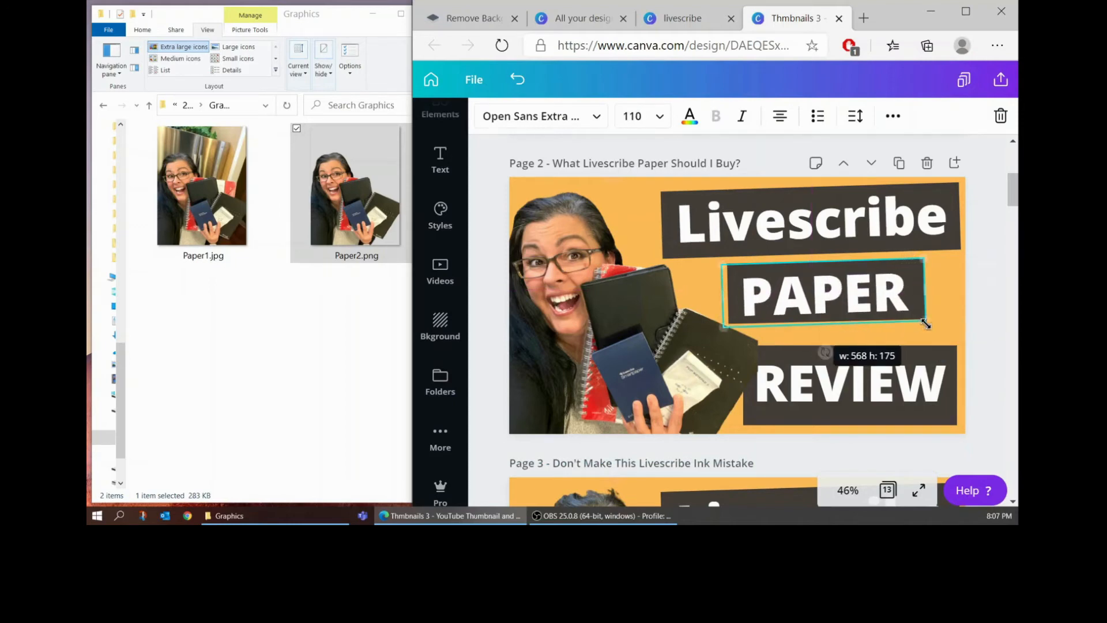
Change "REVIEW" on page 2 to "Explained" and adjust its text box to about 740 wide so it fits one line.
left_click(927, 390)
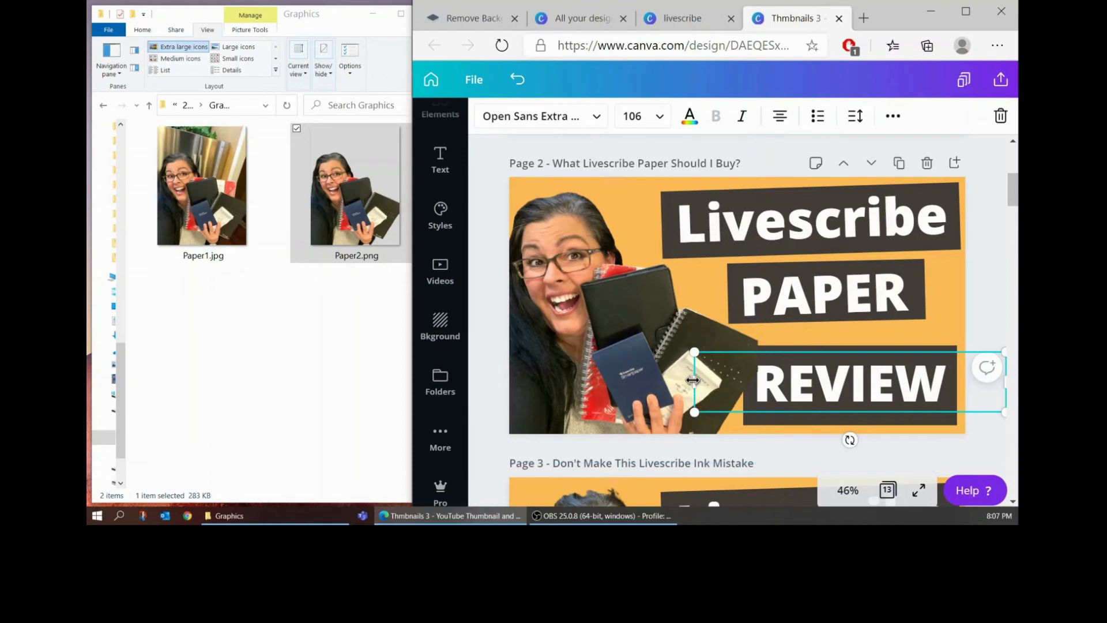
left_click_drag(691, 379, 762, 379)
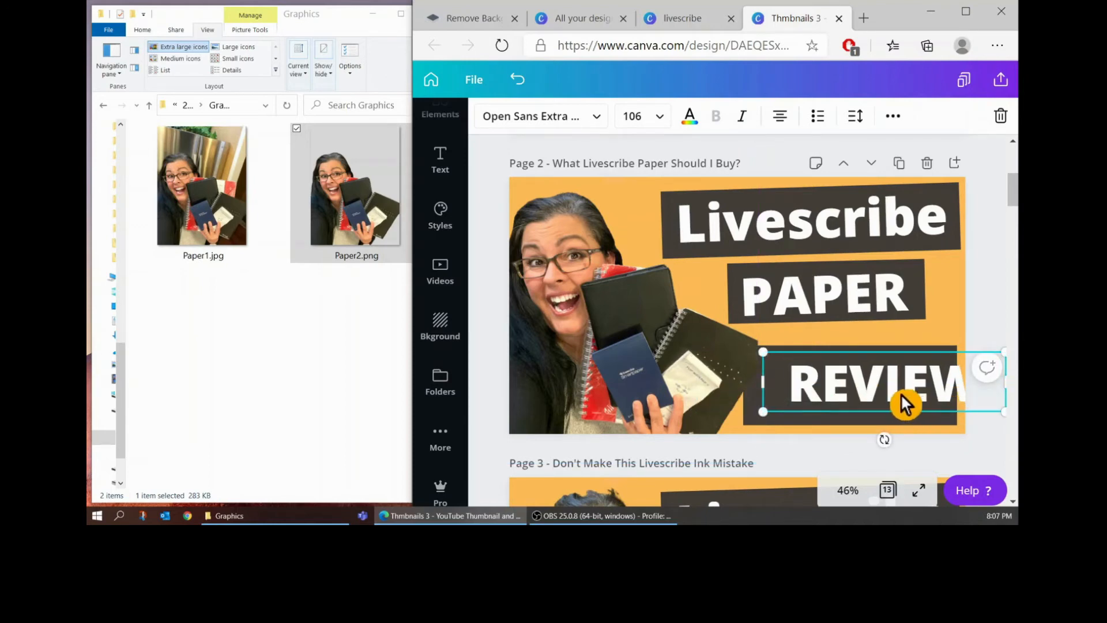
left_click_drag(904, 399, 863, 391)
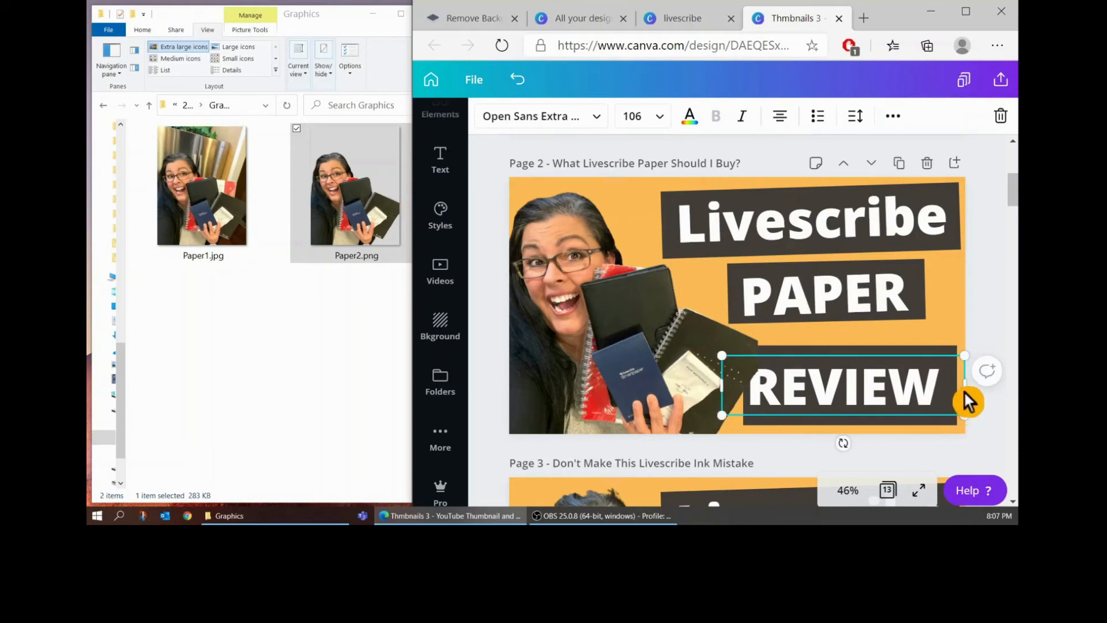
double_click(868, 387)
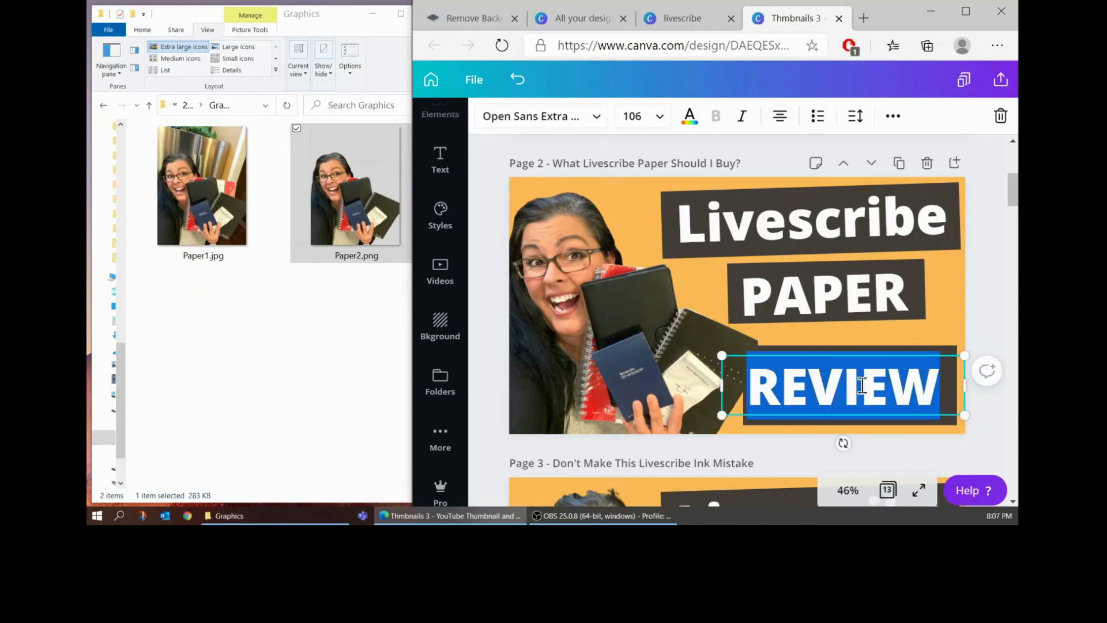
type("Explained")
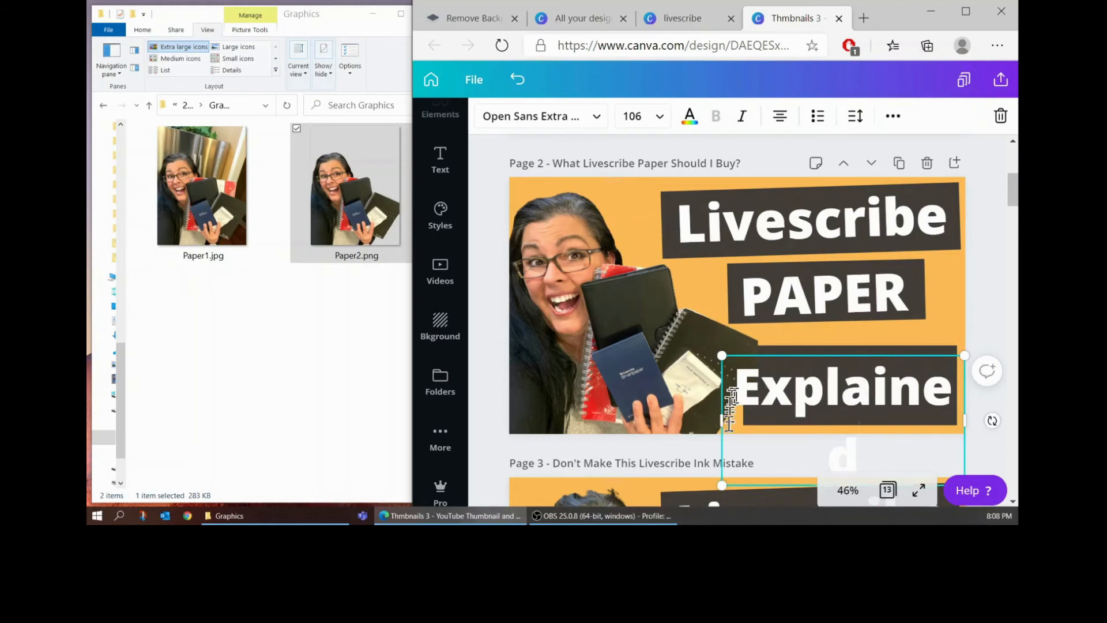
left_click_drag(721, 422, 700, 422)
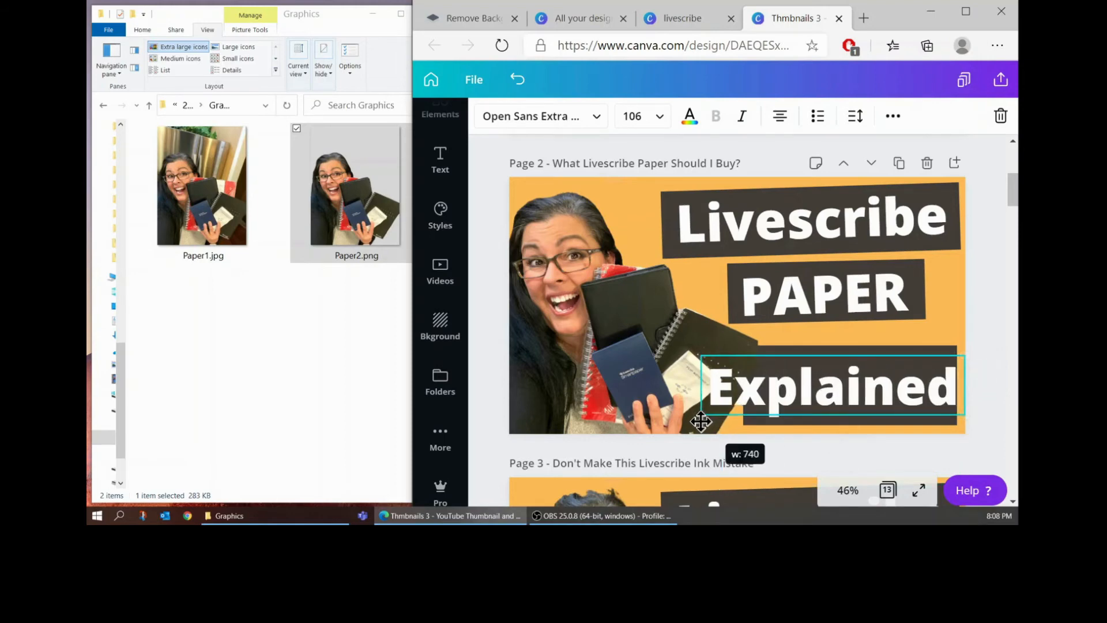
Set the word "Explained" to font size 90 and reposition it over its dark rectangle.
left_click(632, 116)
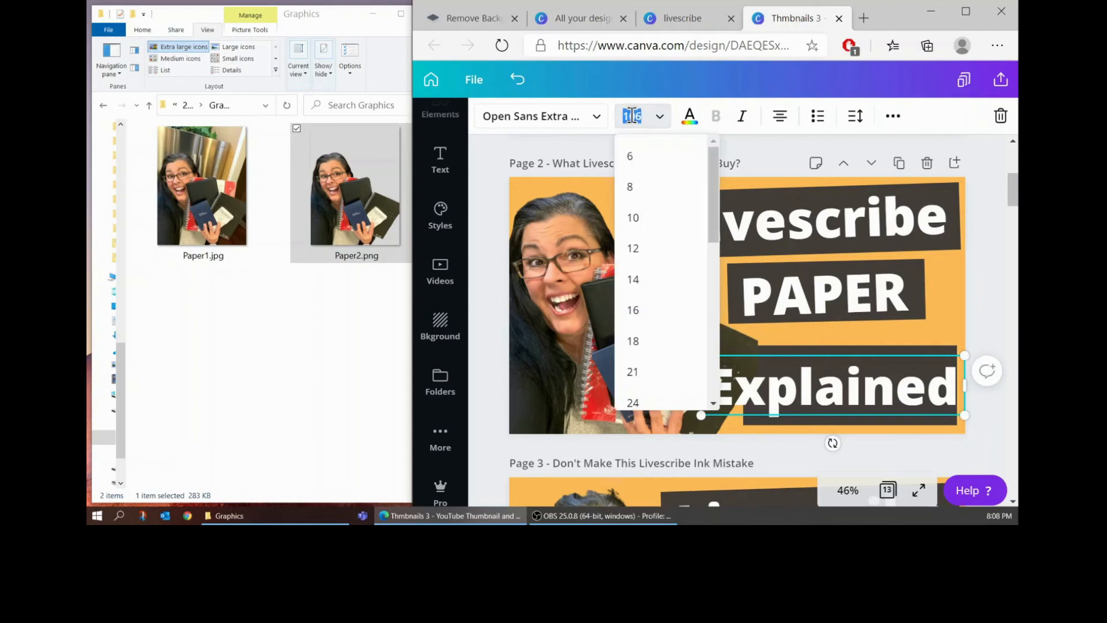
type("90")
key("Return")
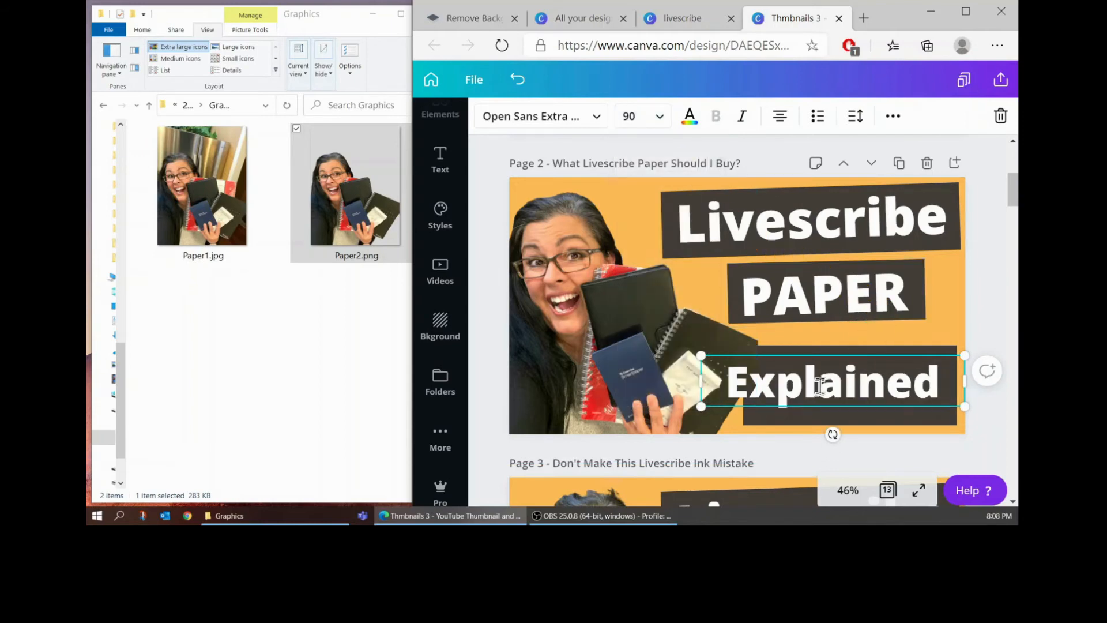
left_click_drag(817, 408, 827, 407)
Narrow the dark rectangle behind "Explained", raise its upper and lower edges, and move the word up onto it.
left_click(807, 418)
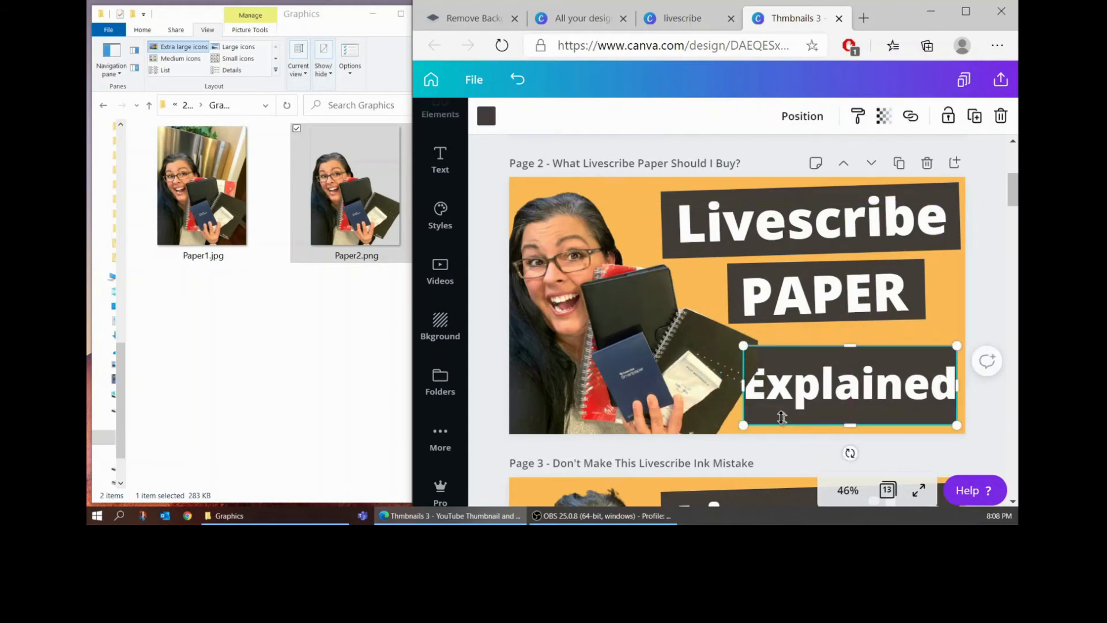
left_click_drag(733, 390, 758, 391)
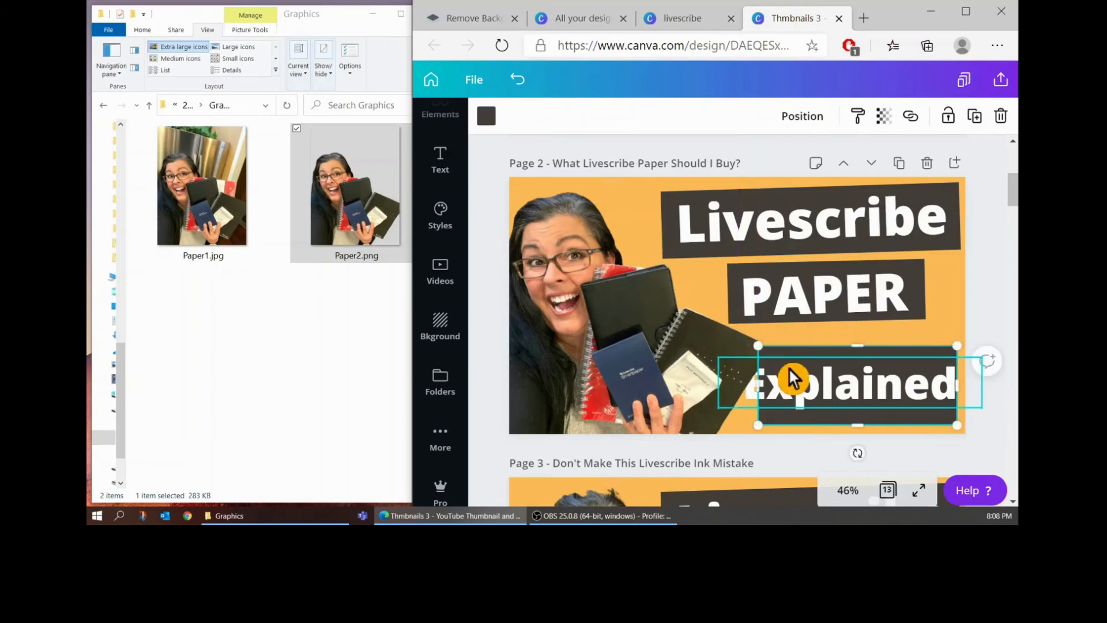
left_click_drag(786, 349, 786, 346)
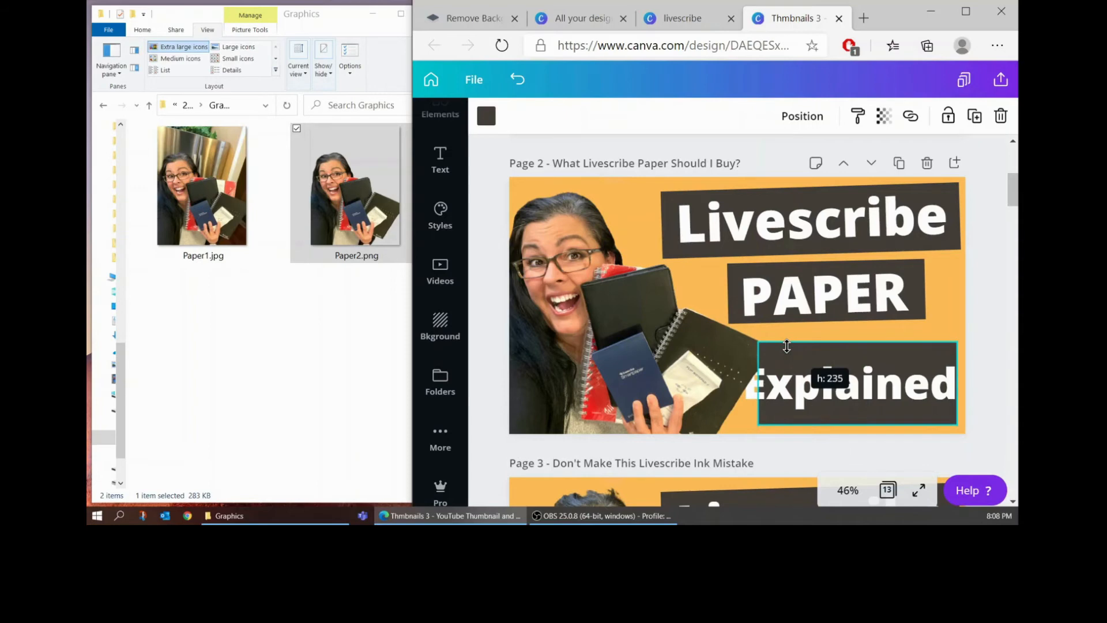
left_click_drag(852, 425, 852, 374)
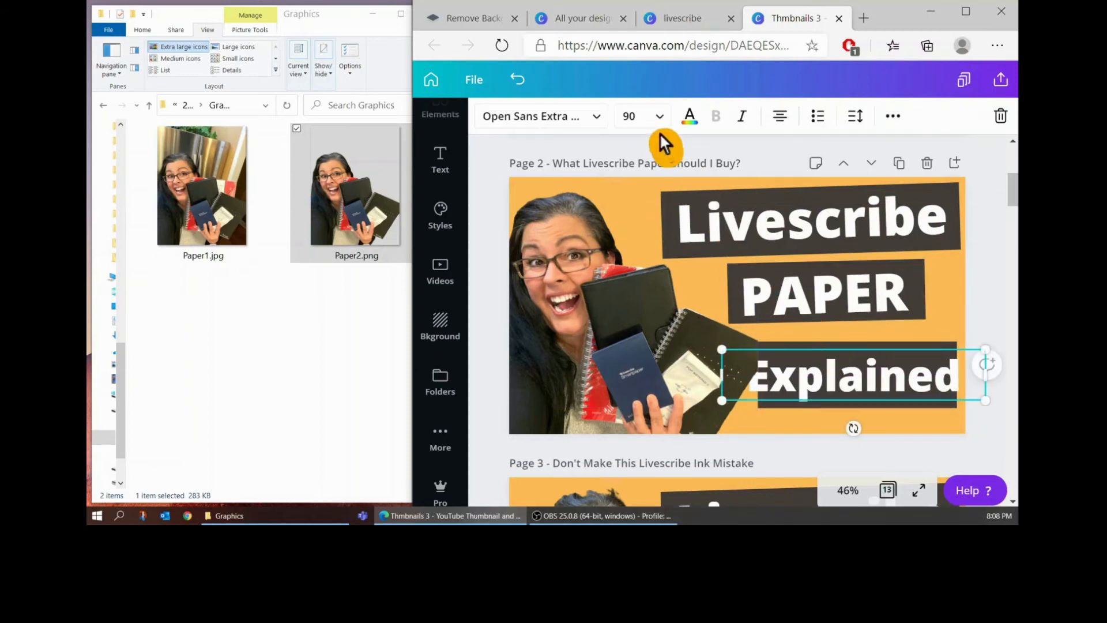
Set the word "Explained" to font size 75 and centre it on its dark rectangle.
left_click(642, 114)
double_click(642, 114)
type("75")
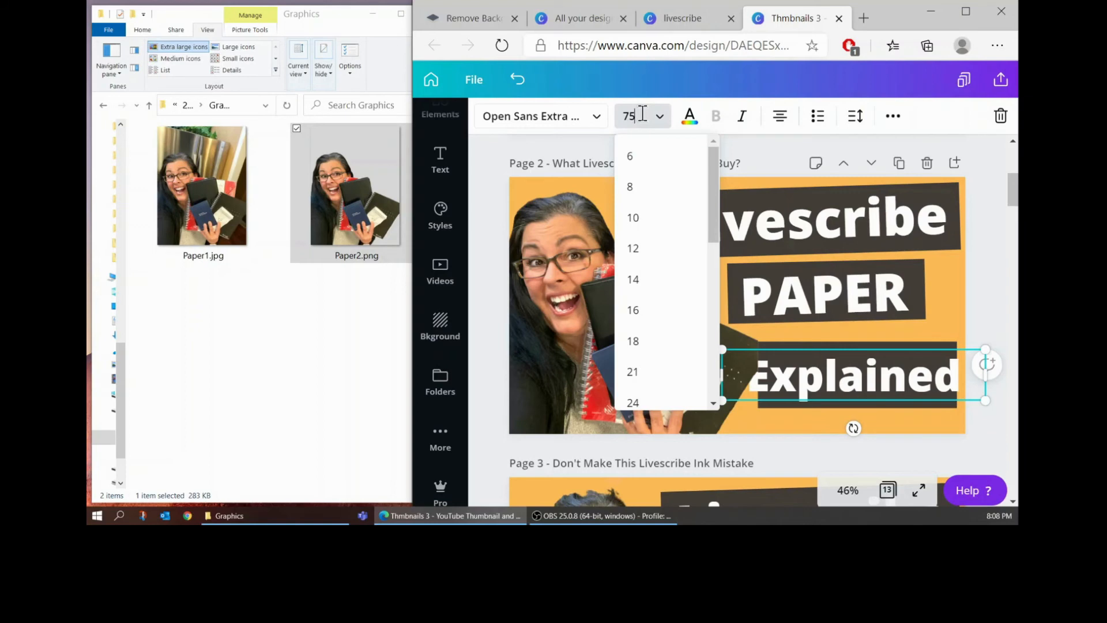
key("Return")
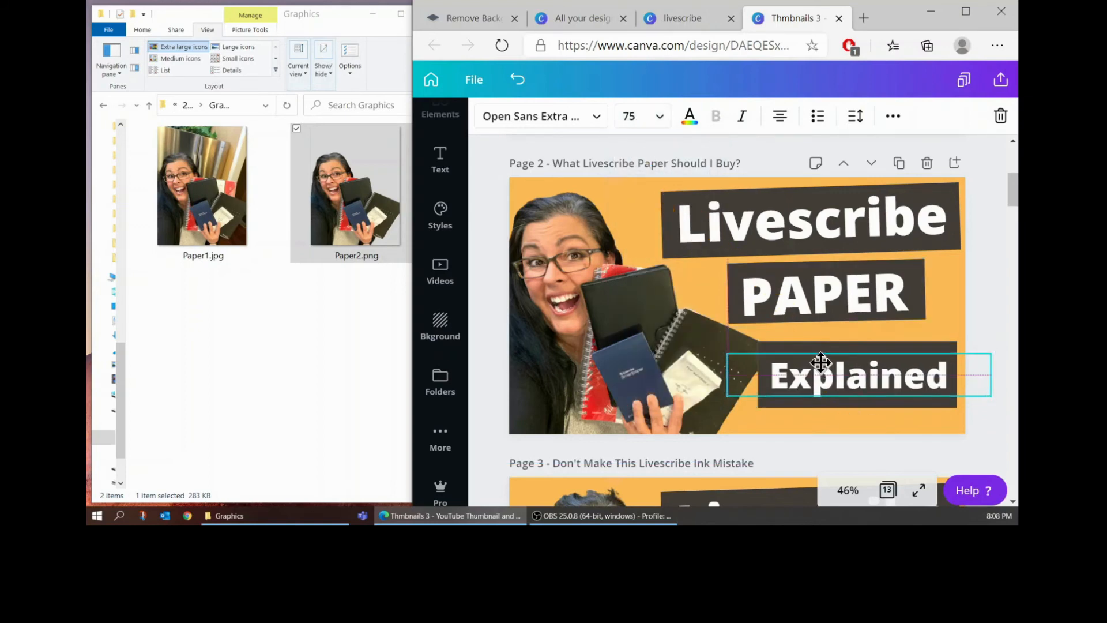
left_click_drag(830, 377, 835, 382)
left_click(995, 298)
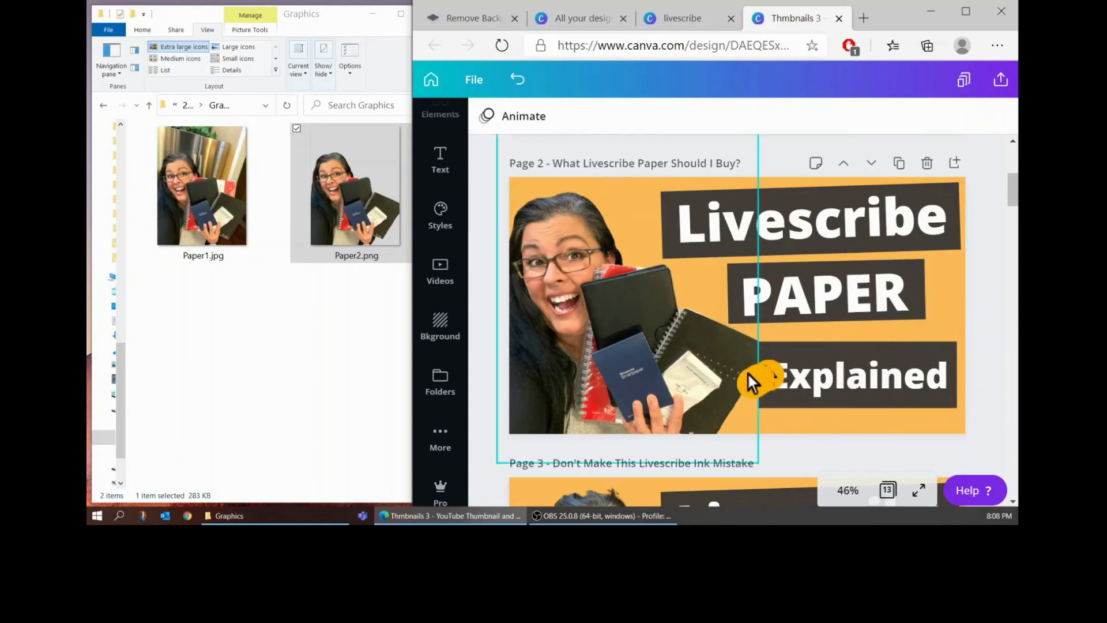
left_click(699, 388)
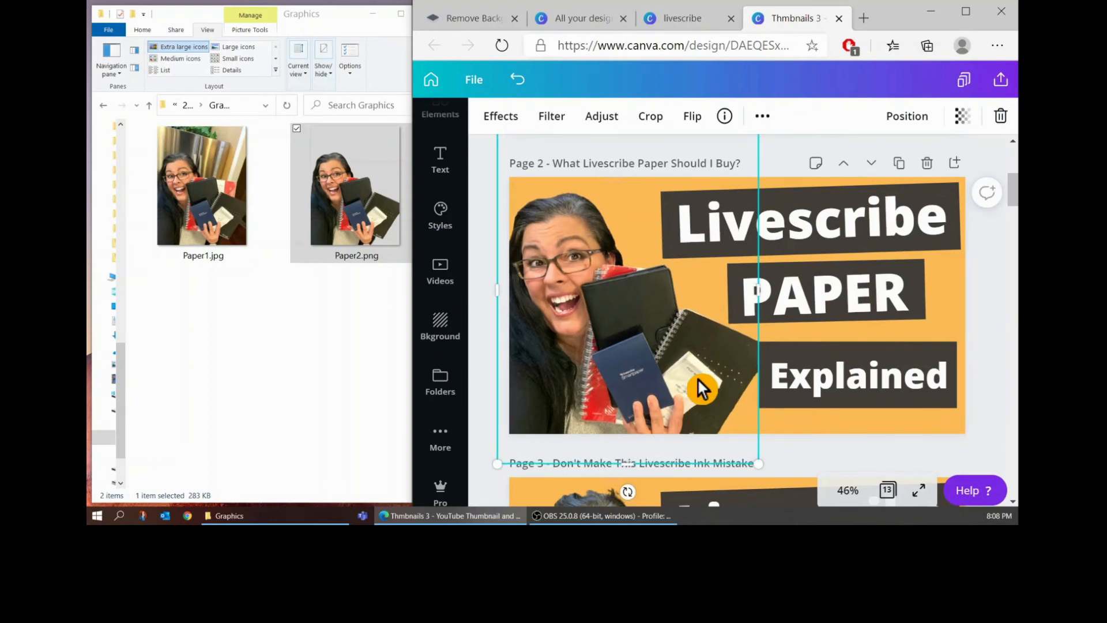
left_click(1005, 340)
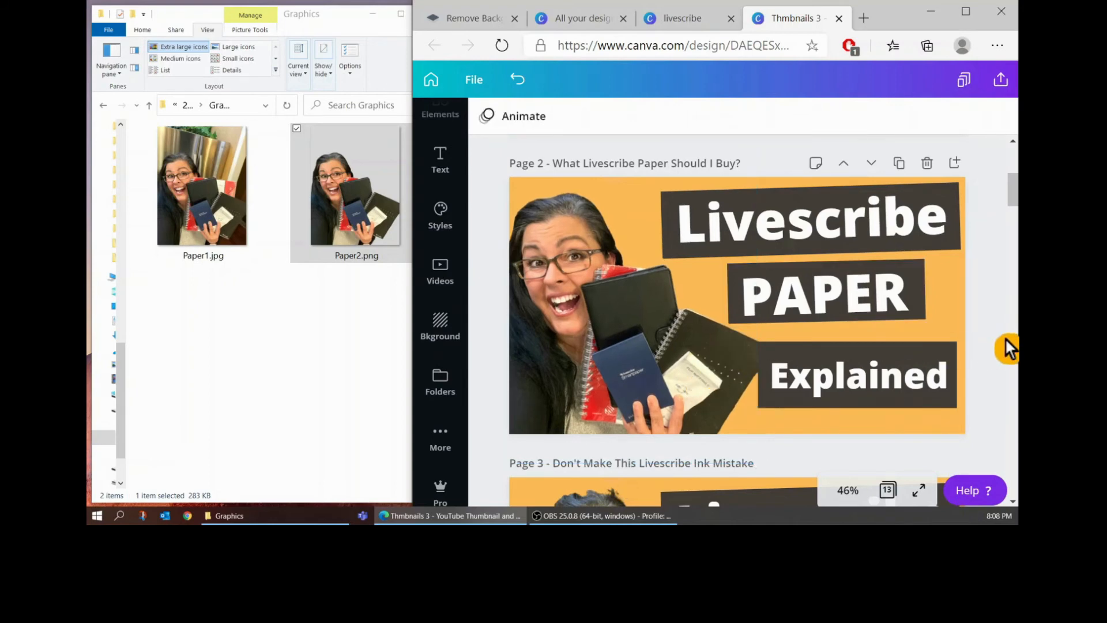
left_click(697, 377)
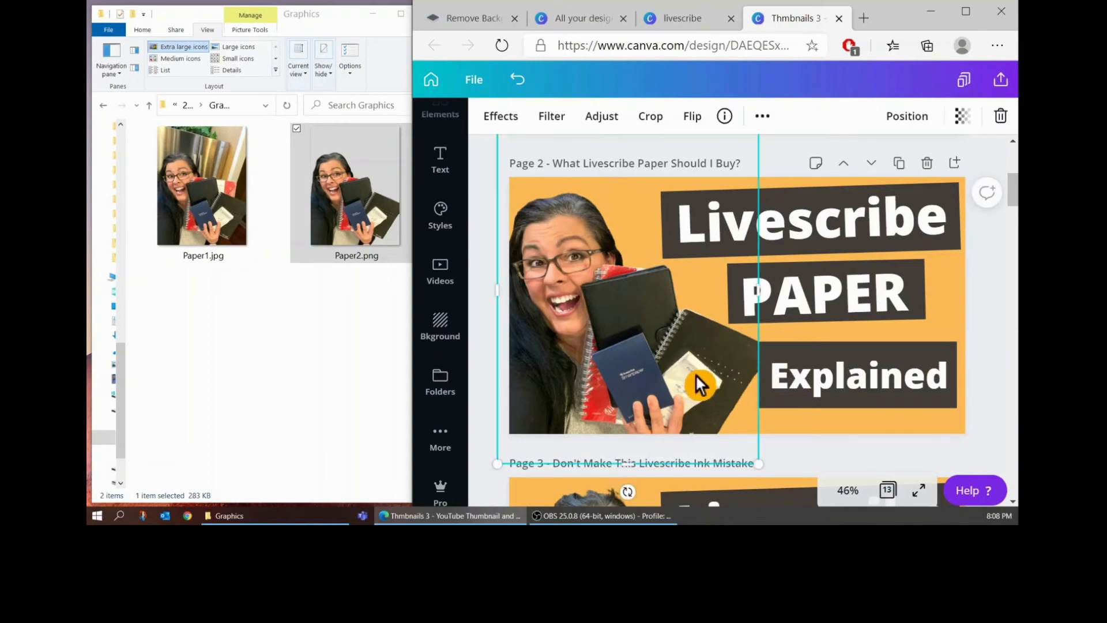
left_click(1003, 321)
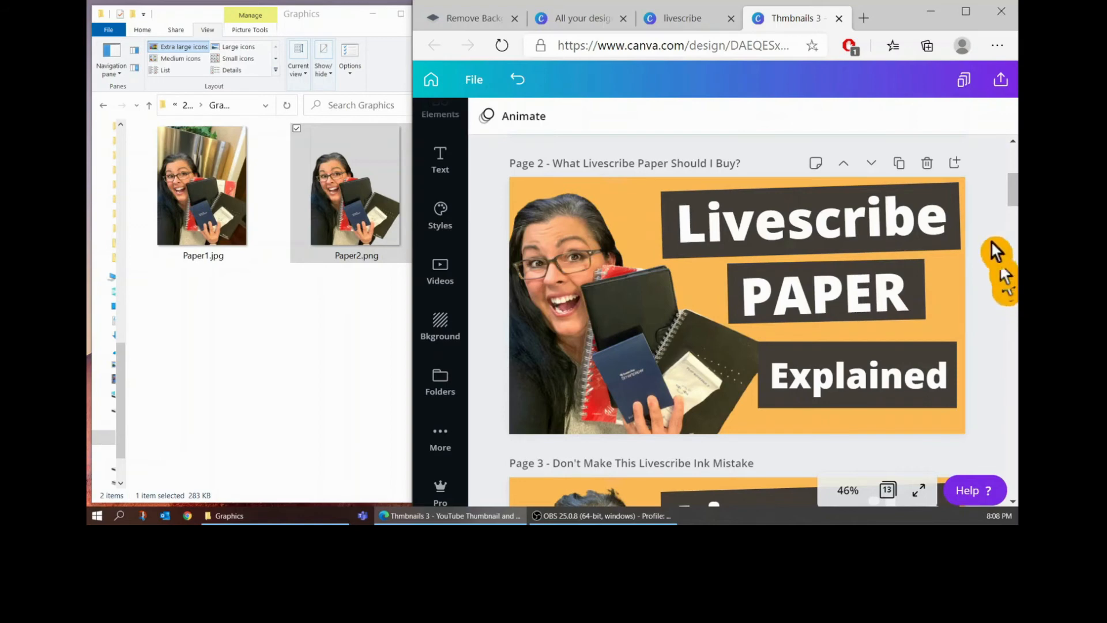
Download only page 2, "What Livescribe Paper Should I Buy?", as a PNG.
left_click(997, 84)
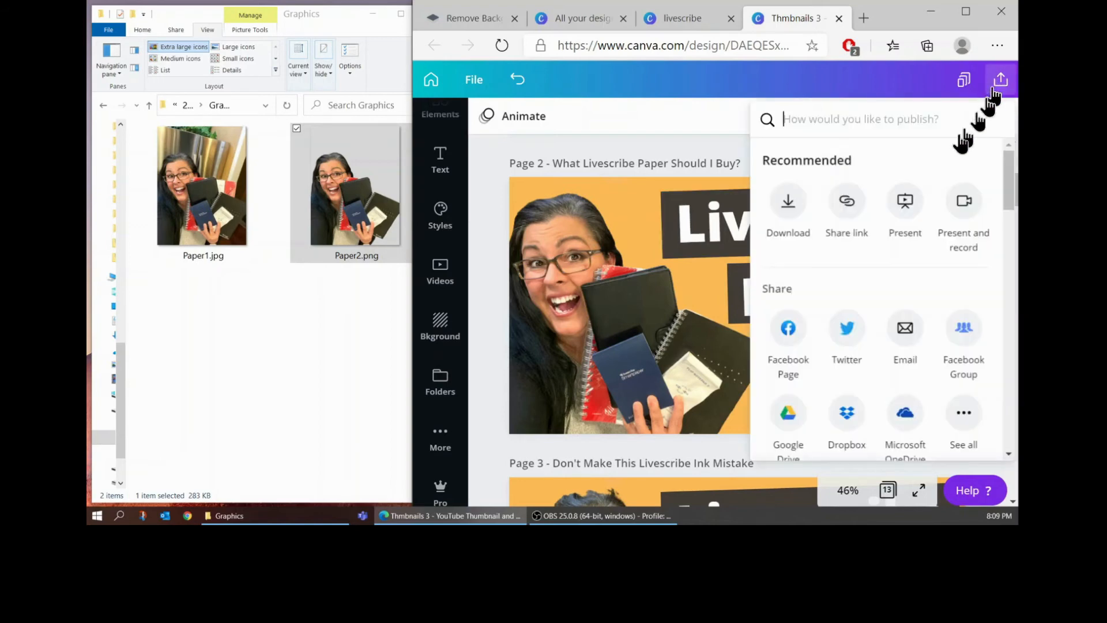
left_click(788, 208)
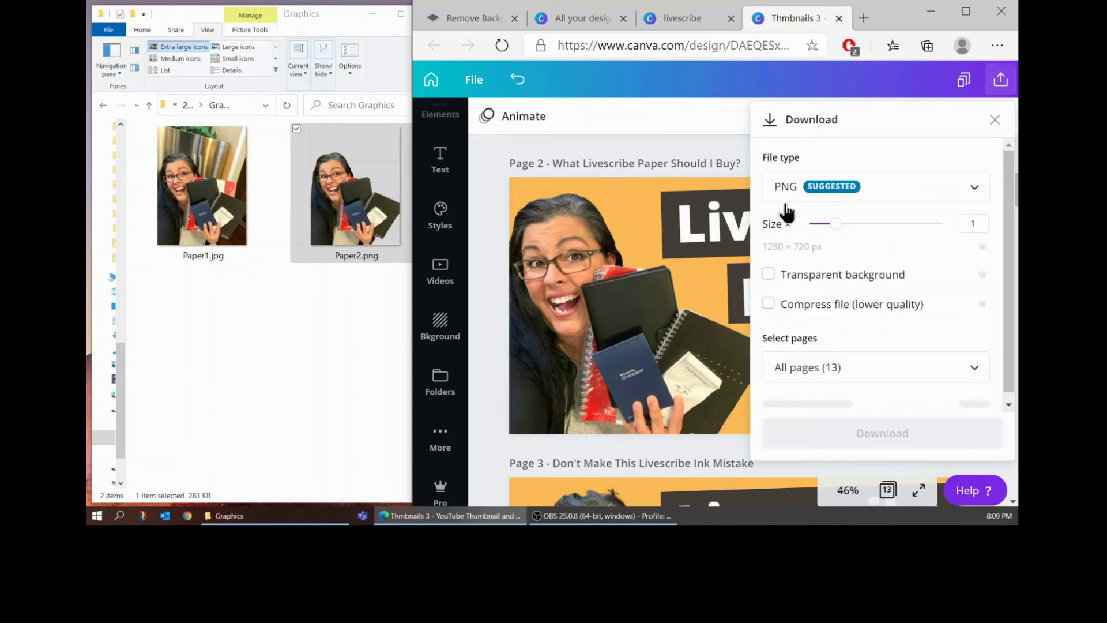
left_click(825, 376)
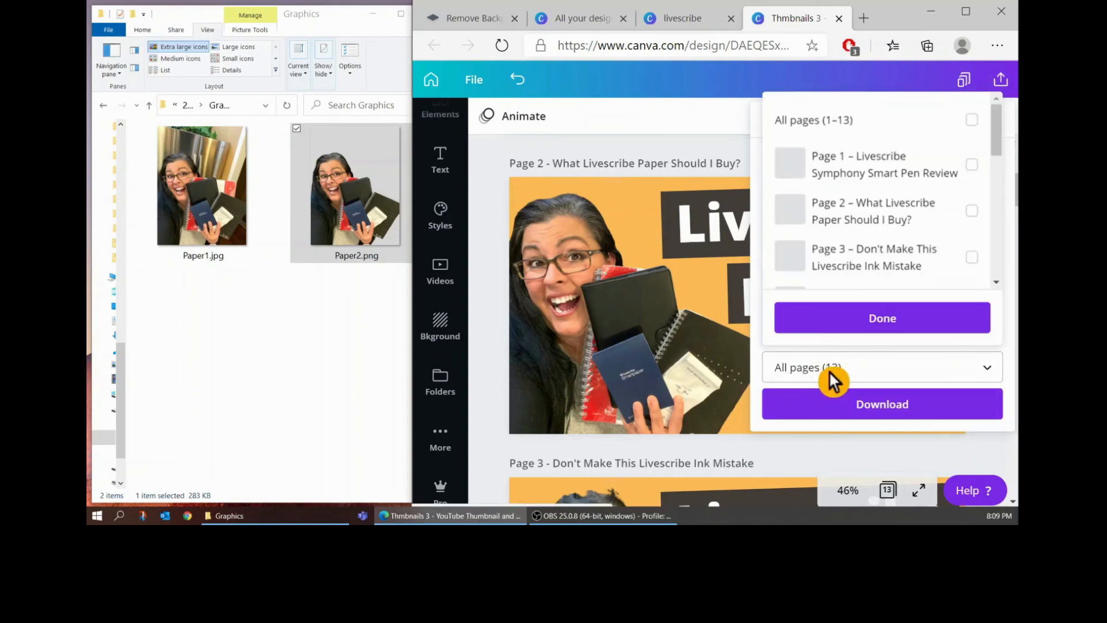
left_click(835, 218)
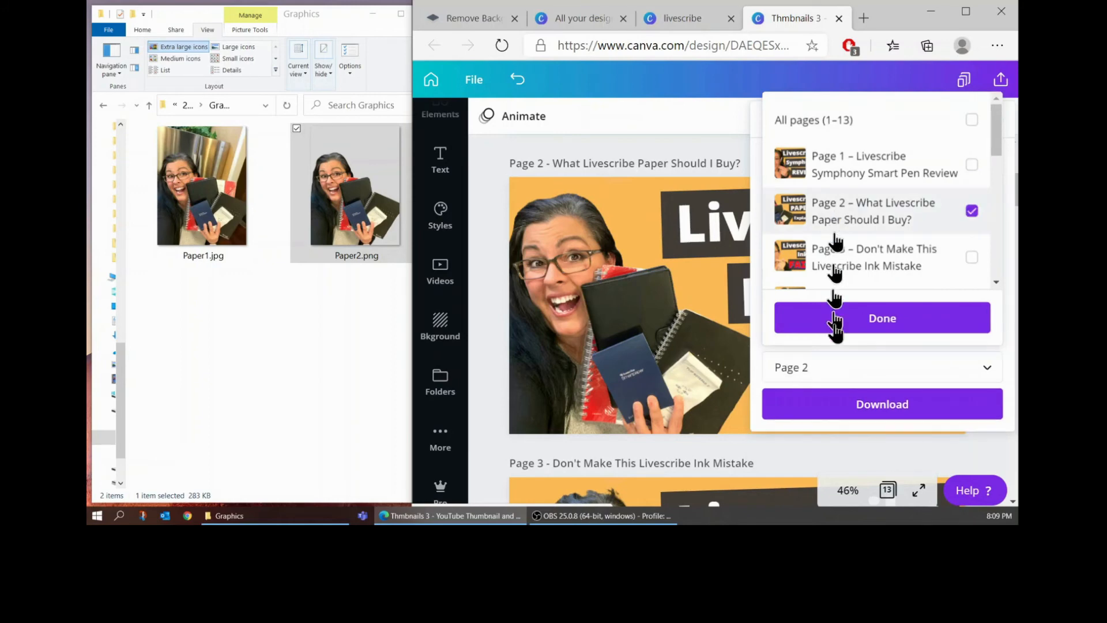
left_click(849, 414)
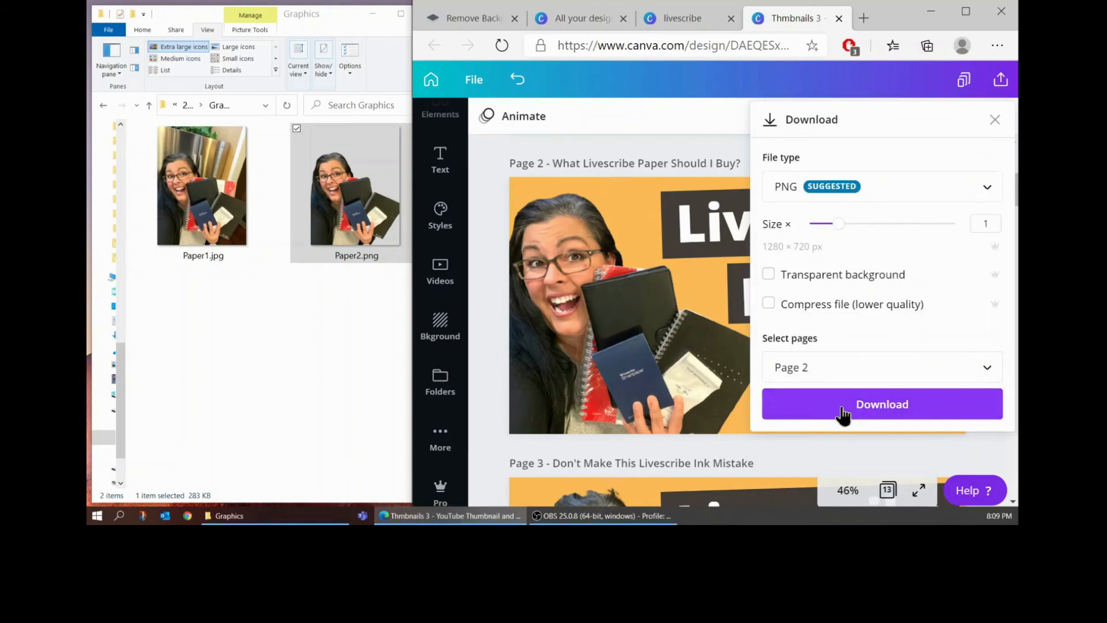
left_click(843, 414)
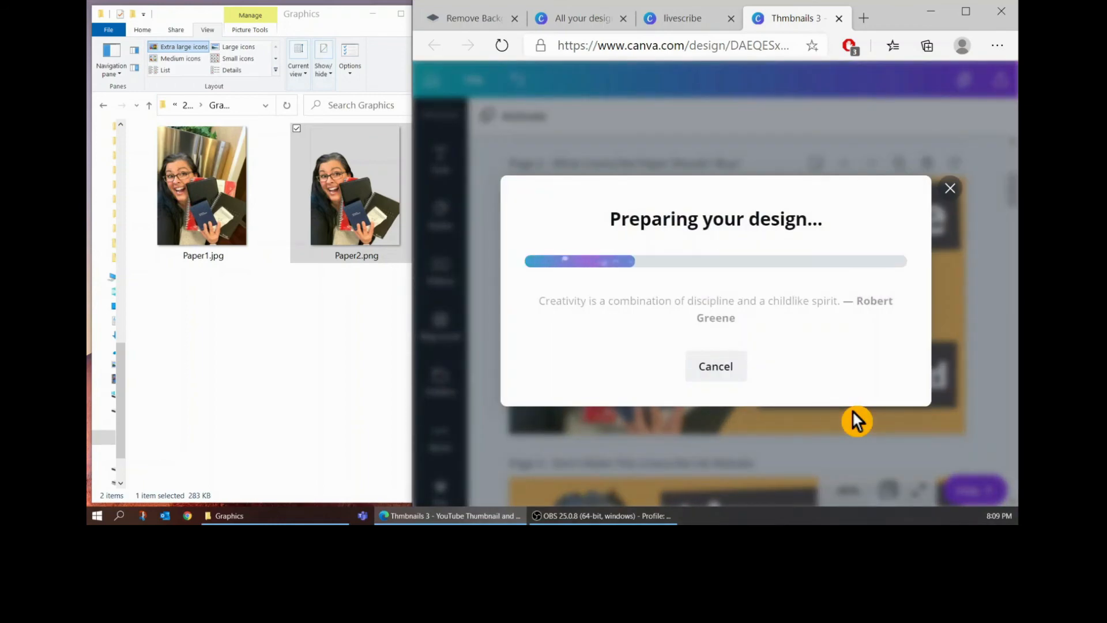
Copy the downloaded thumbnail Thmbnails 3 (9).png into the Graphics folder and dismiss the download confirmation in Canva.
left_click_drag(530, 497, 320, 345)
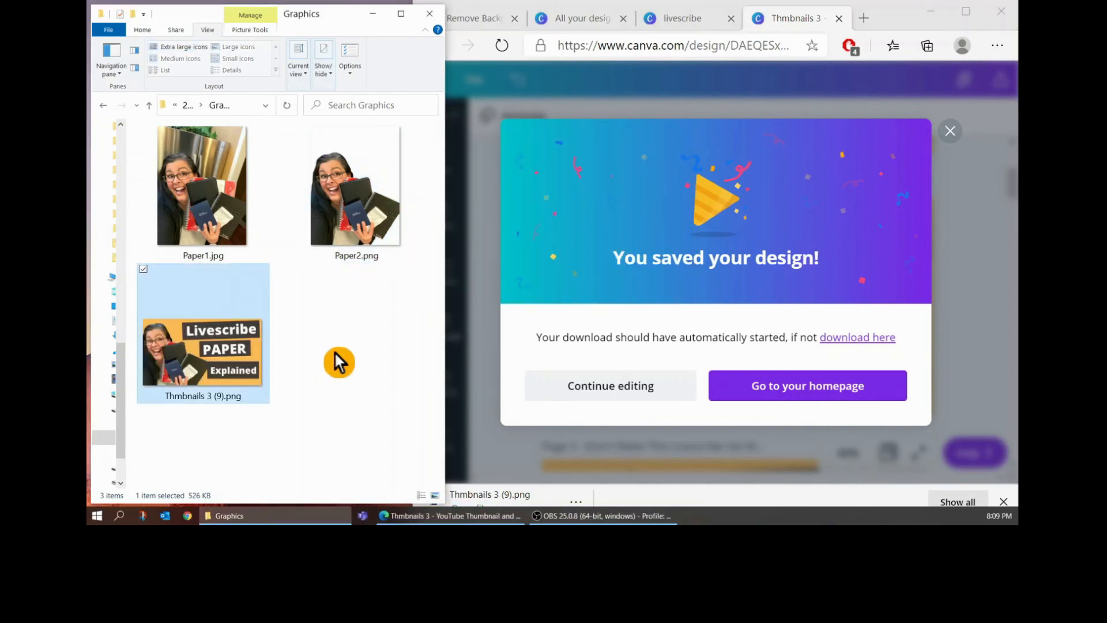
left_click(338, 354)
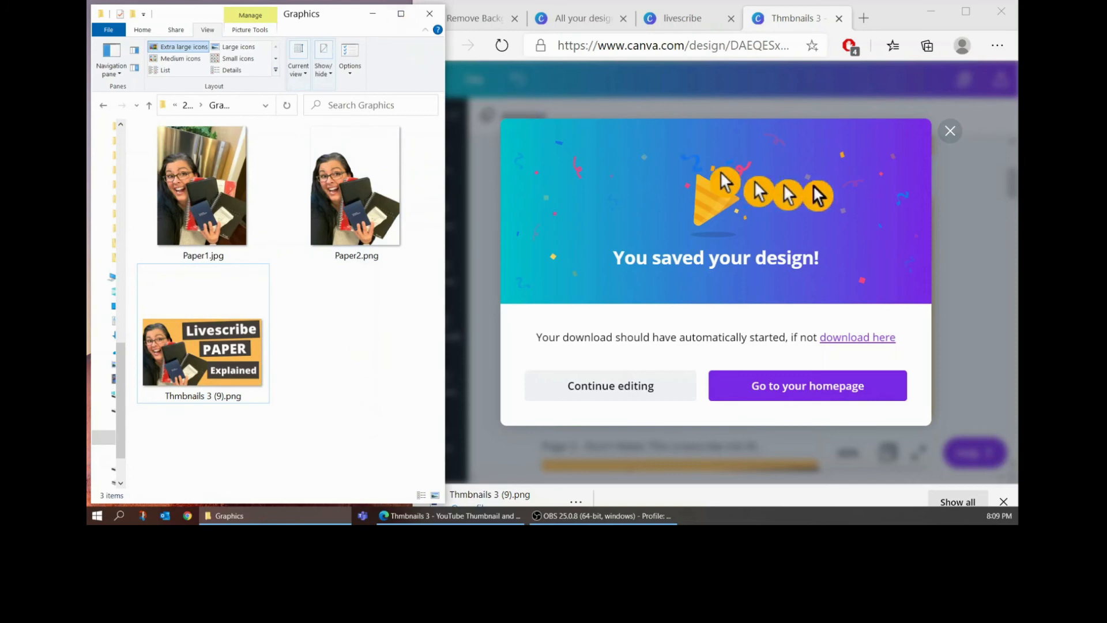
left_click(953, 134)
left_click(950, 132)
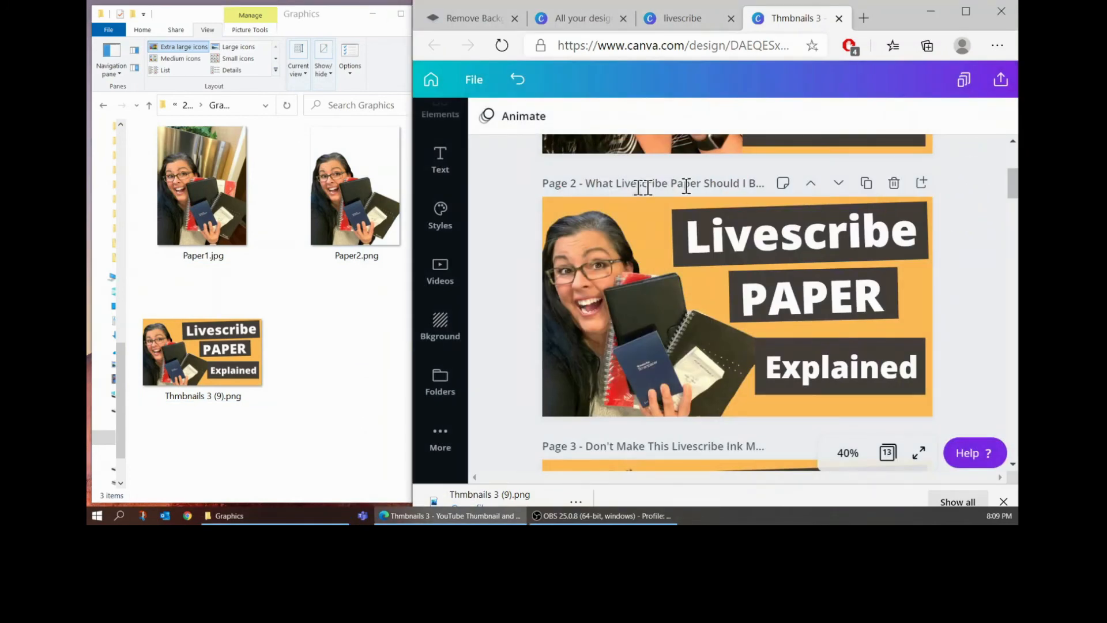
Maximize the browser window and close its download bar to give the thumbnail pages more room.
left_click(962, 15)
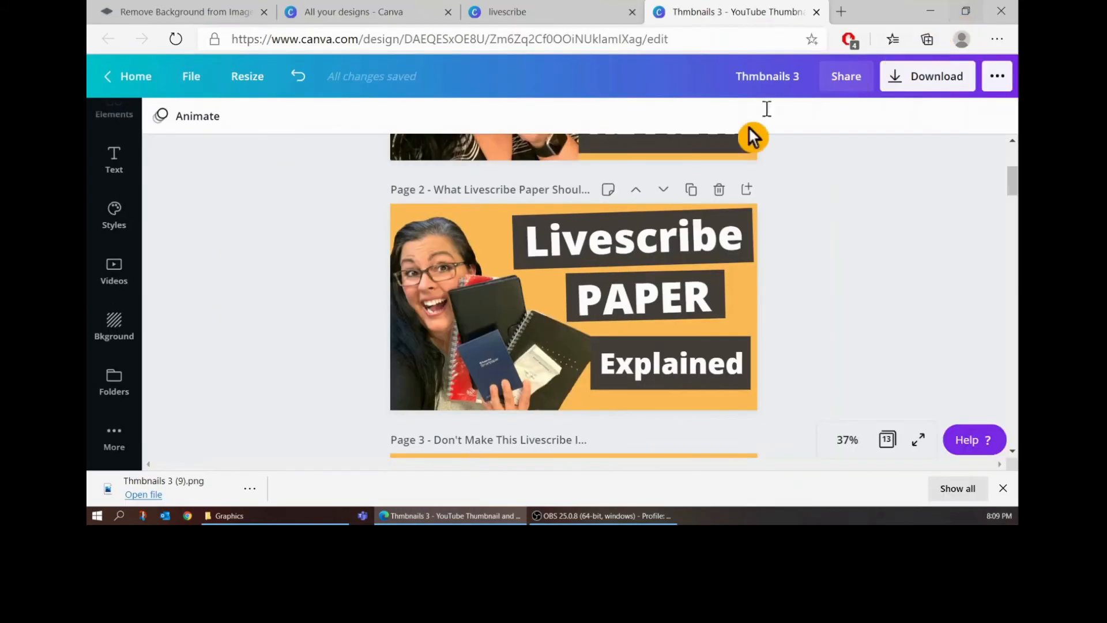
scroll(210, 250, "up", 3)
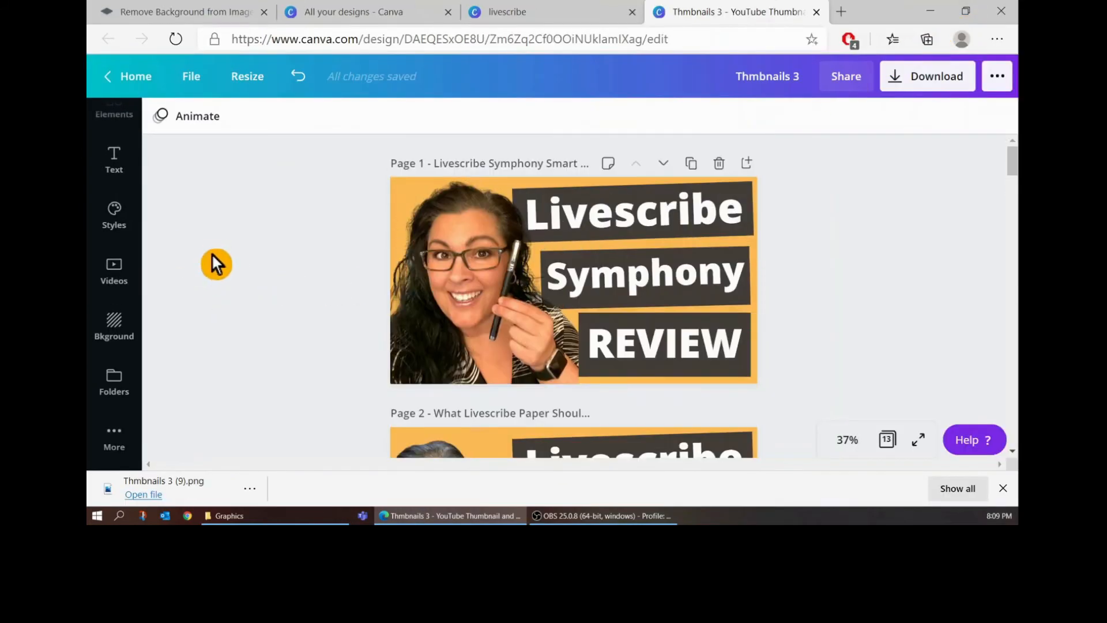
scroll(210, 259, "down", 5)
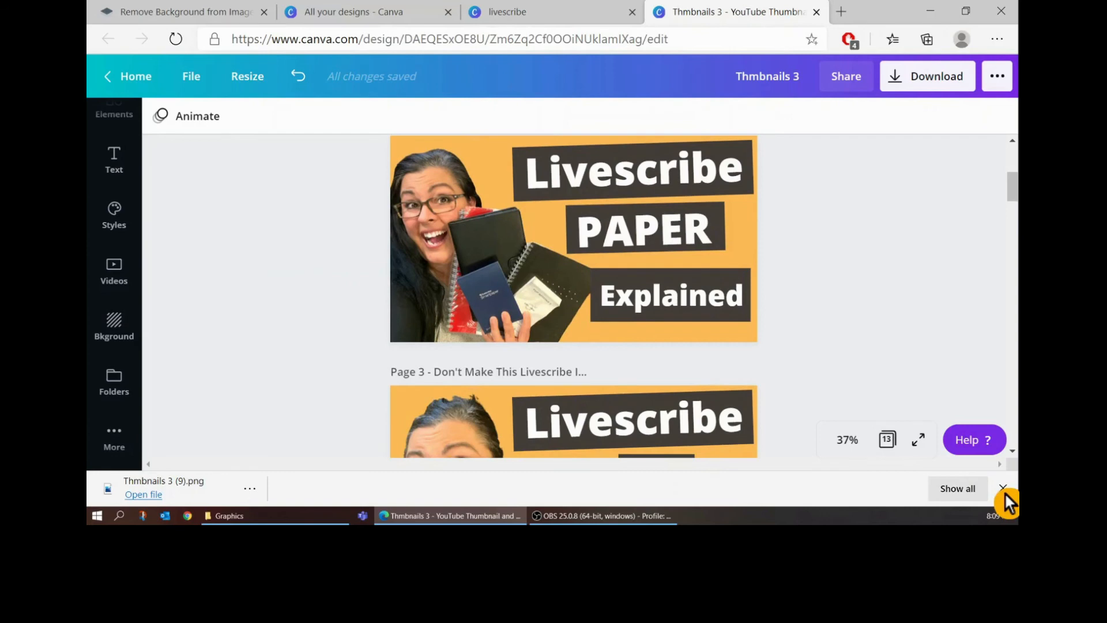
left_click(1003, 489)
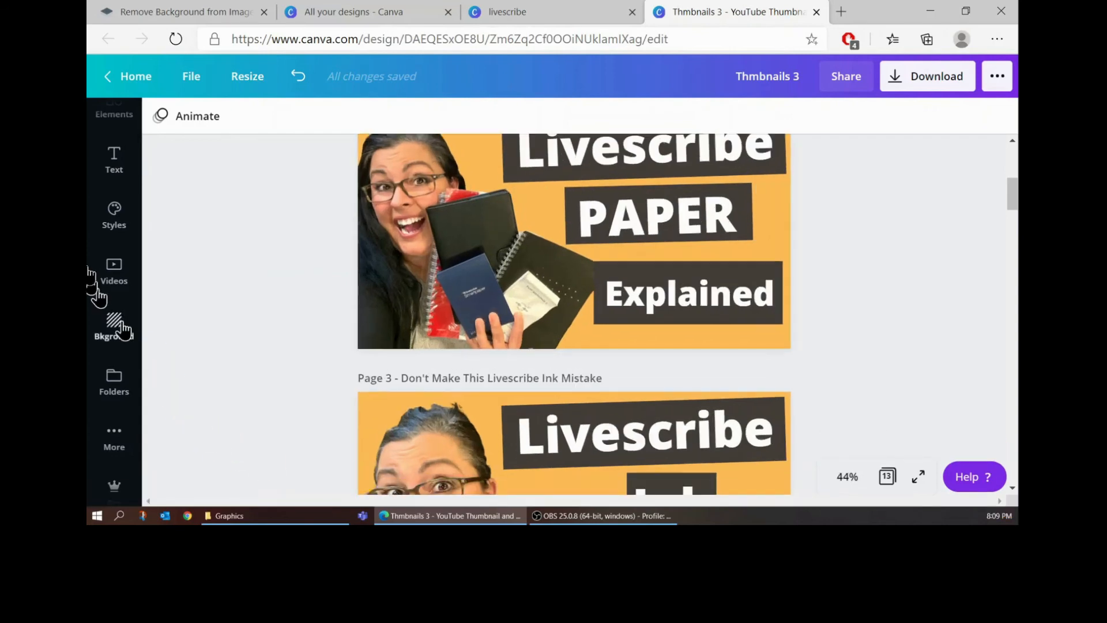
scroll(256, 282, "up", 5)
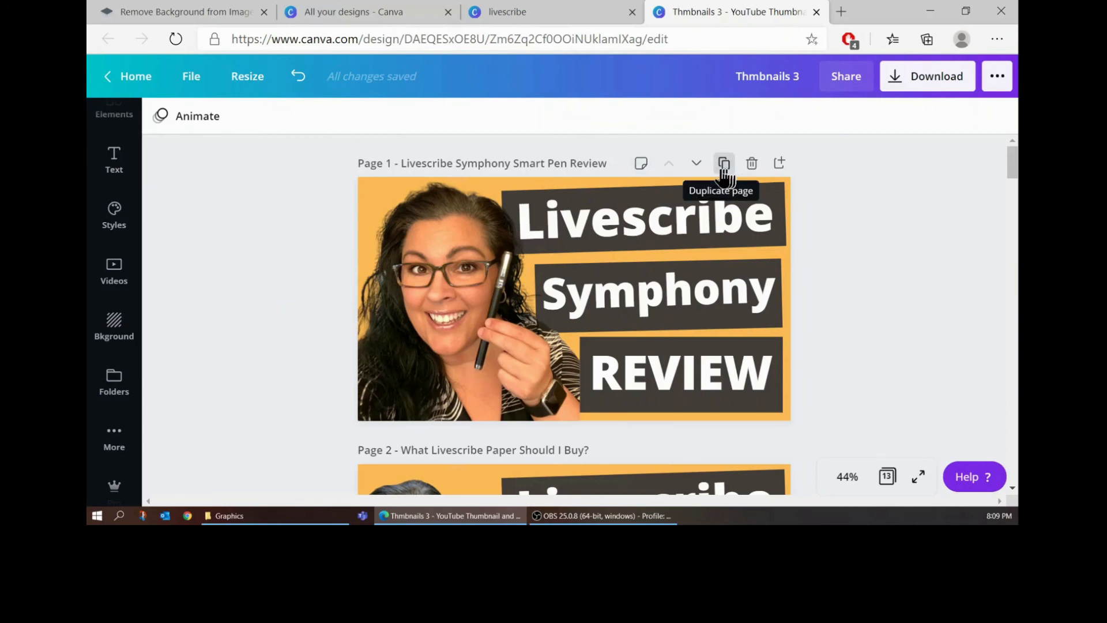
Look through the design types offered for creating a new design.
left_click(192, 76)
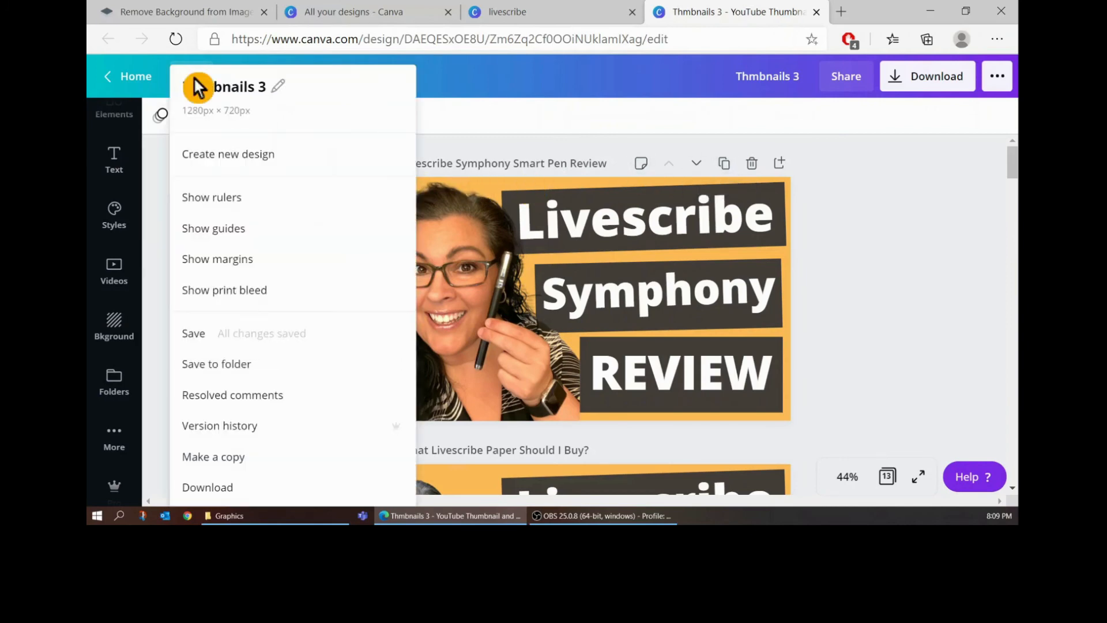
left_click(232, 166)
scroll(309, 192, "down", 1)
scroll(313, 216, "down", 5)
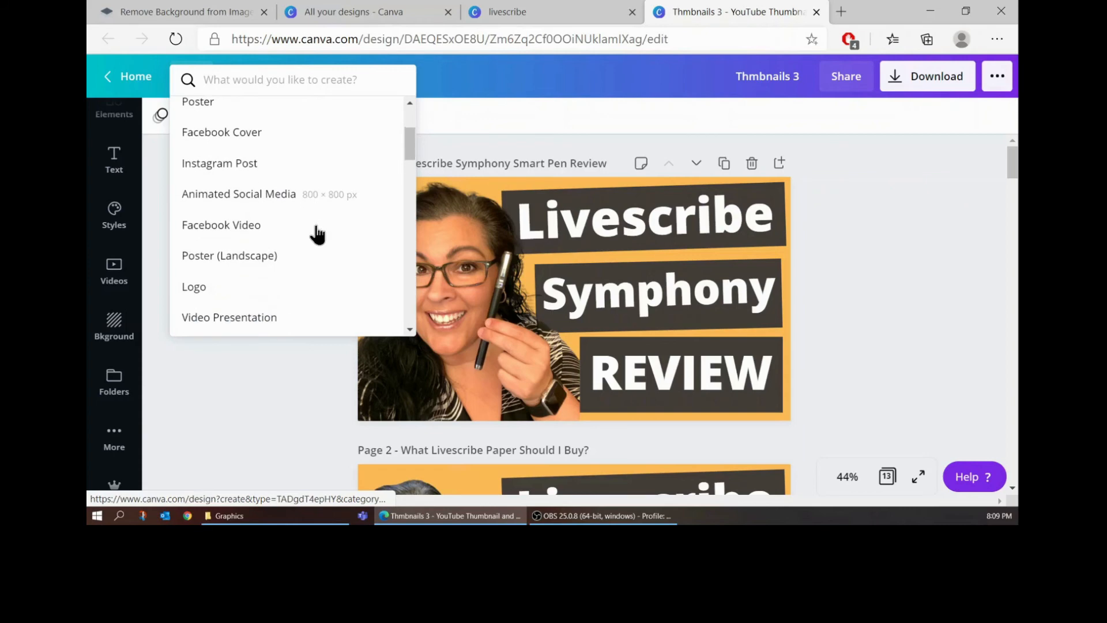
scroll(306, 235, "down", 2)
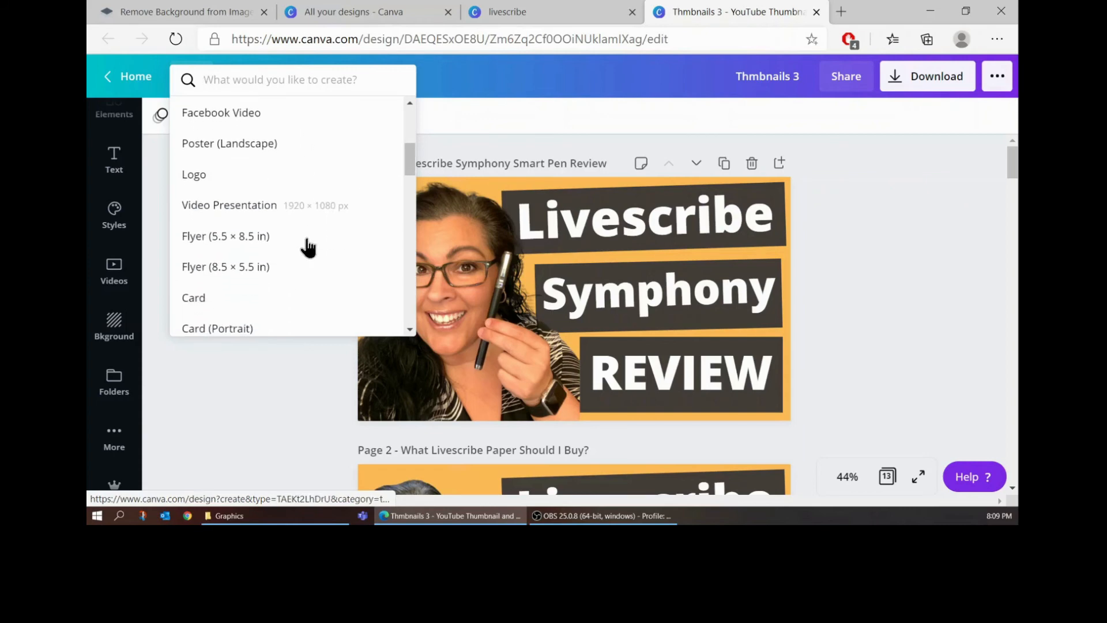